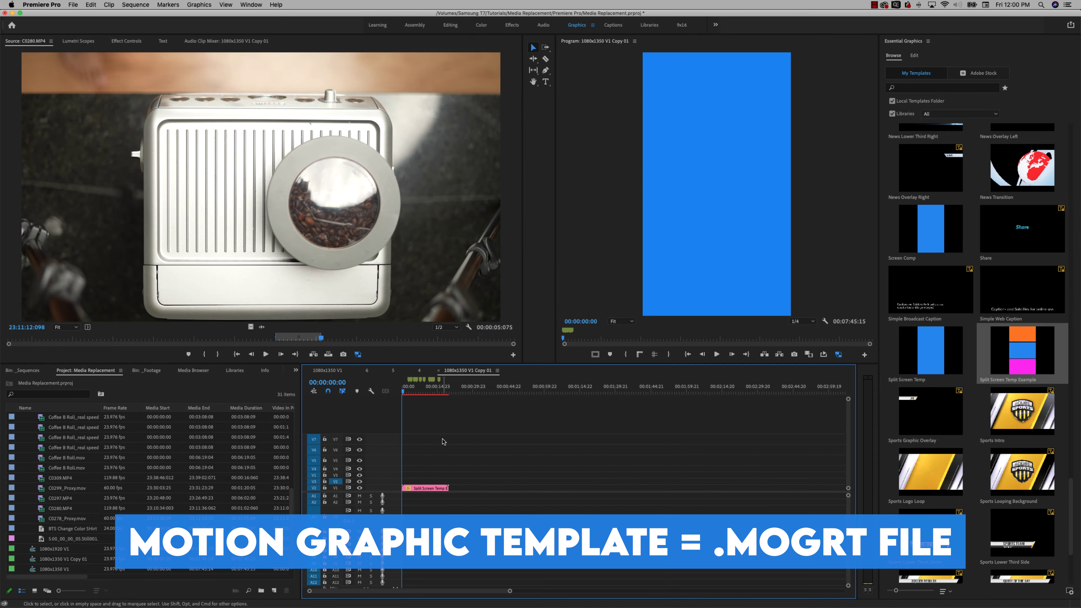
Show the Essential Graphics controls for the split-screen project in After Effects.
left_click_drag(415, 394, 419, 394)
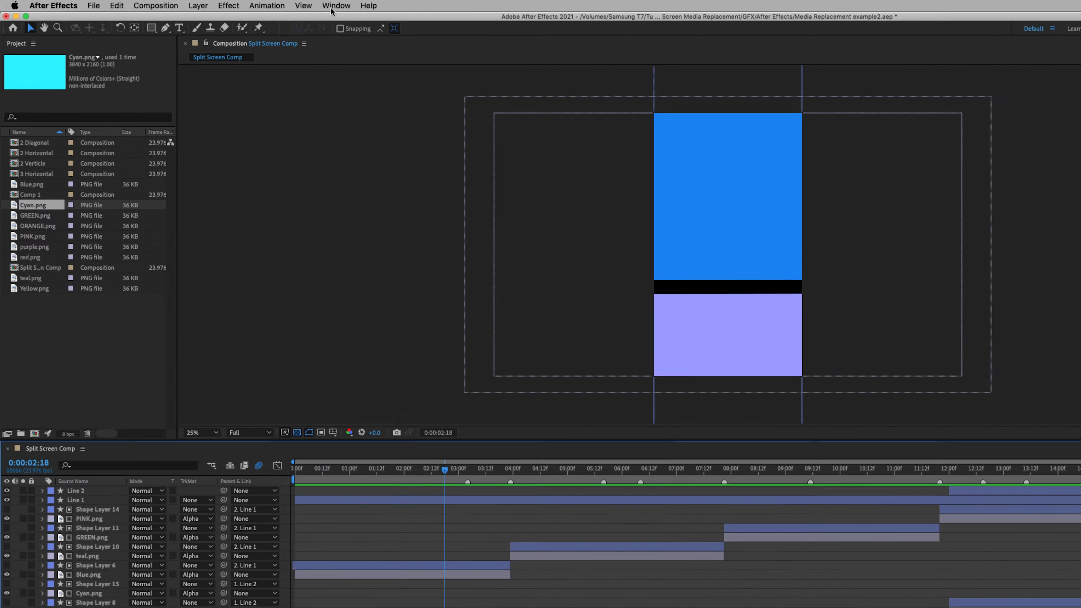
left_click(257, 5)
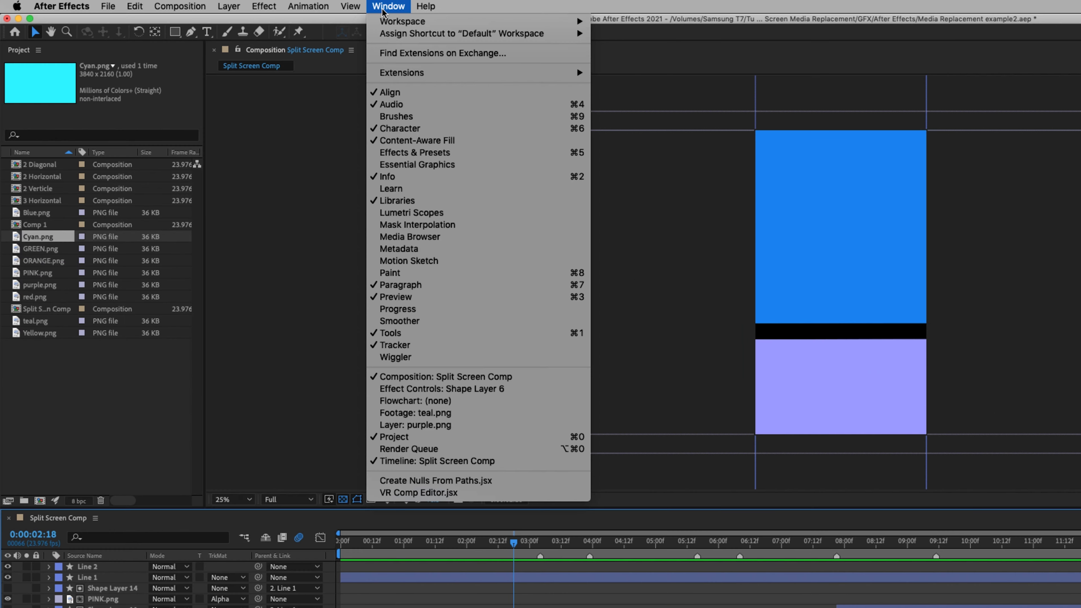
left_click(425, 164)
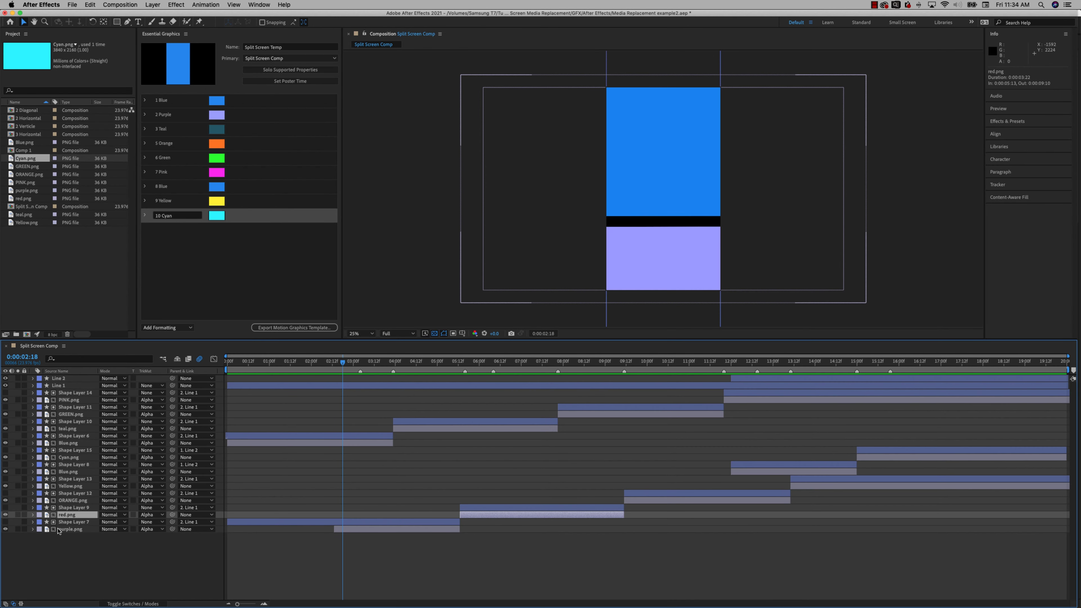
Add the red.png layer as a replaceable media control, name it 4 Red and place it between 3 Teal and 5 Orange.
left_click_drag(69, 515, 212, 256)
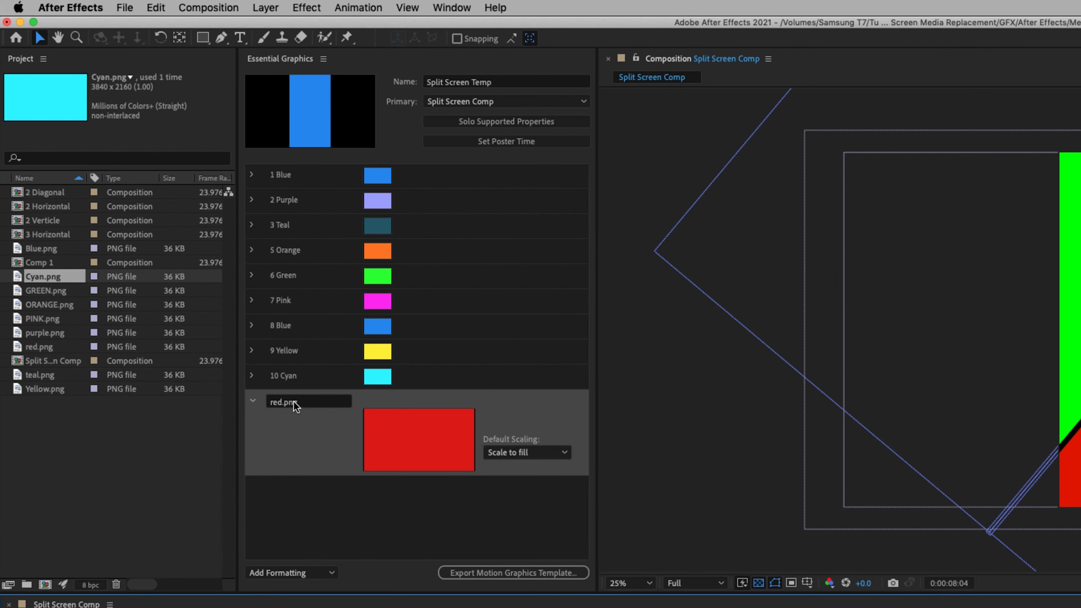
left_click(295, 402)
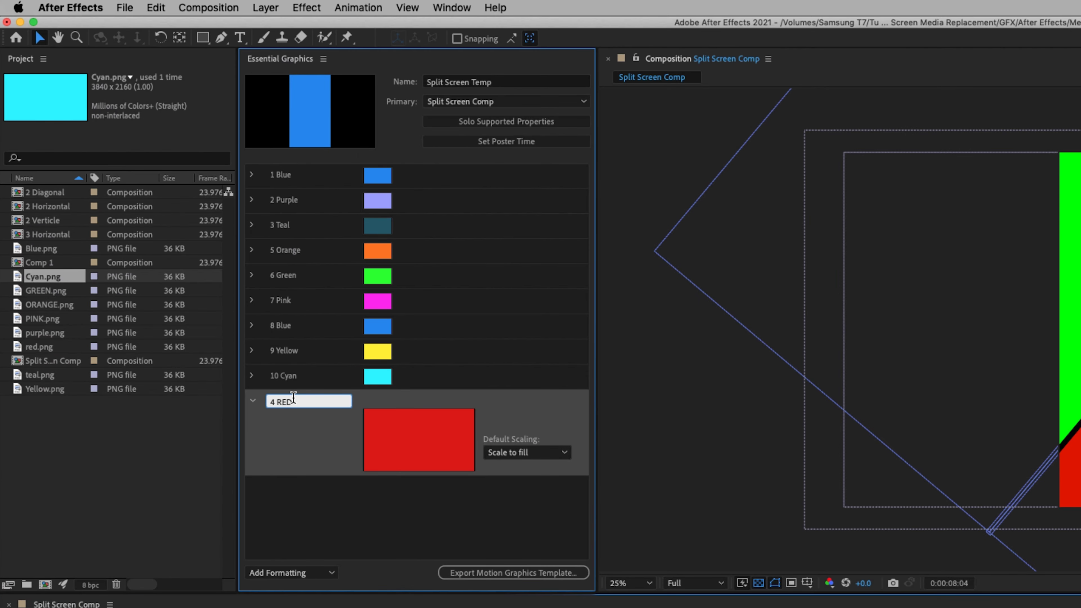
key("Return")
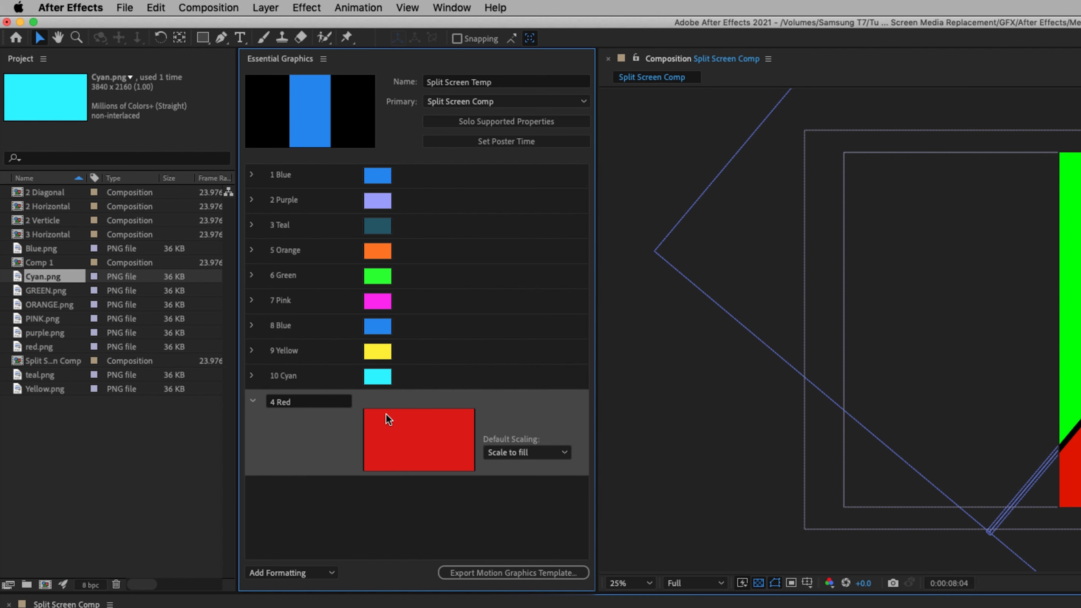
left_click_drag(388, 419, 360, 237)
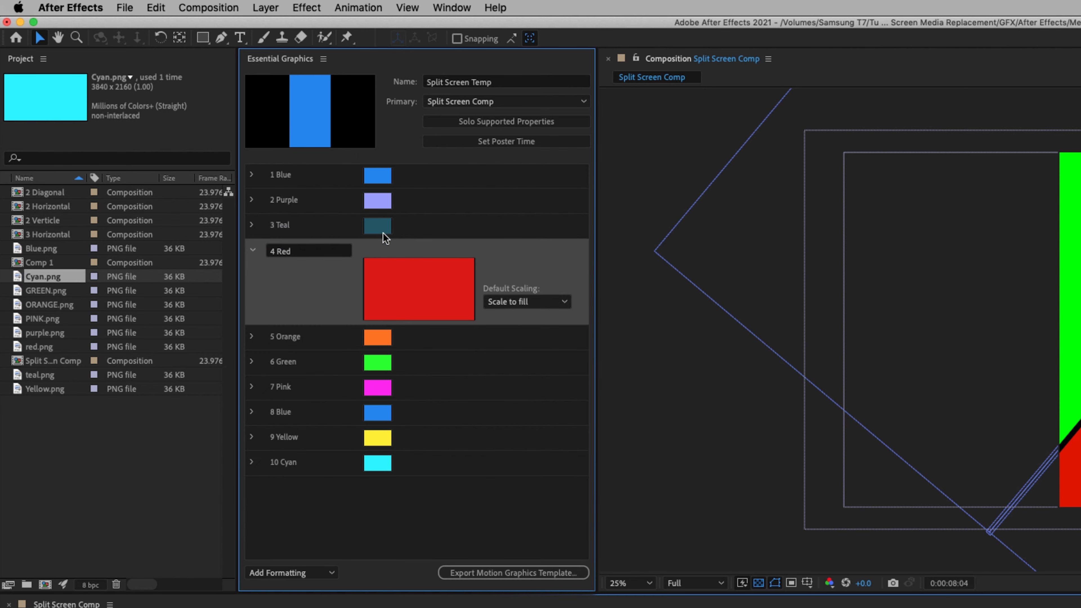
Reveal the keyframes of all layers in Split Screen Comp and preview the animation up to about 6 seconds.
left_click_drag(747, 475, 333, 426)
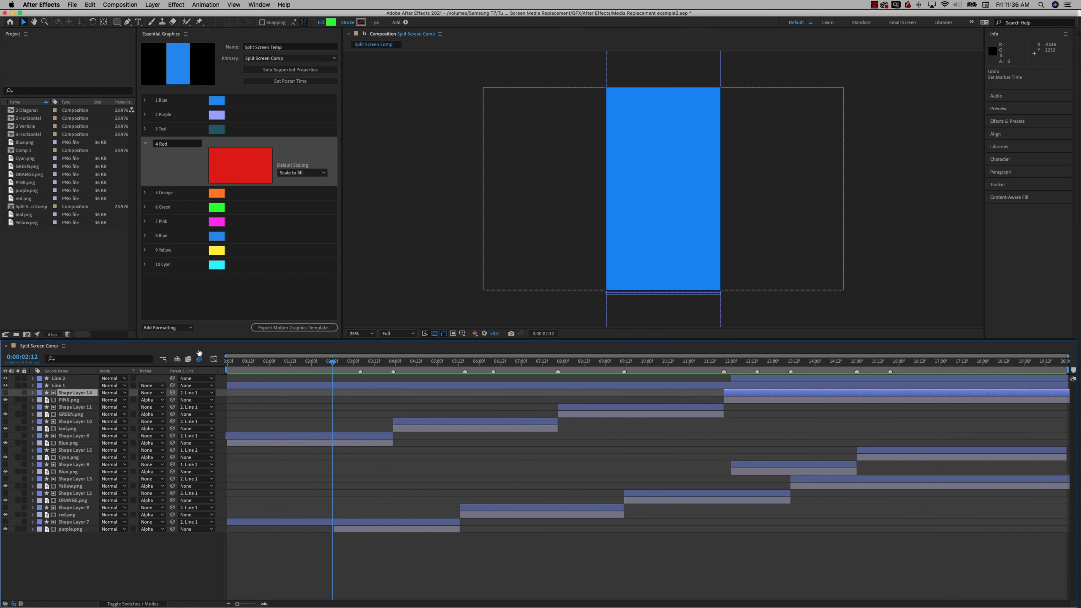
key("super+Up")
key("super+Up")
left_click(73, 530, "shift")
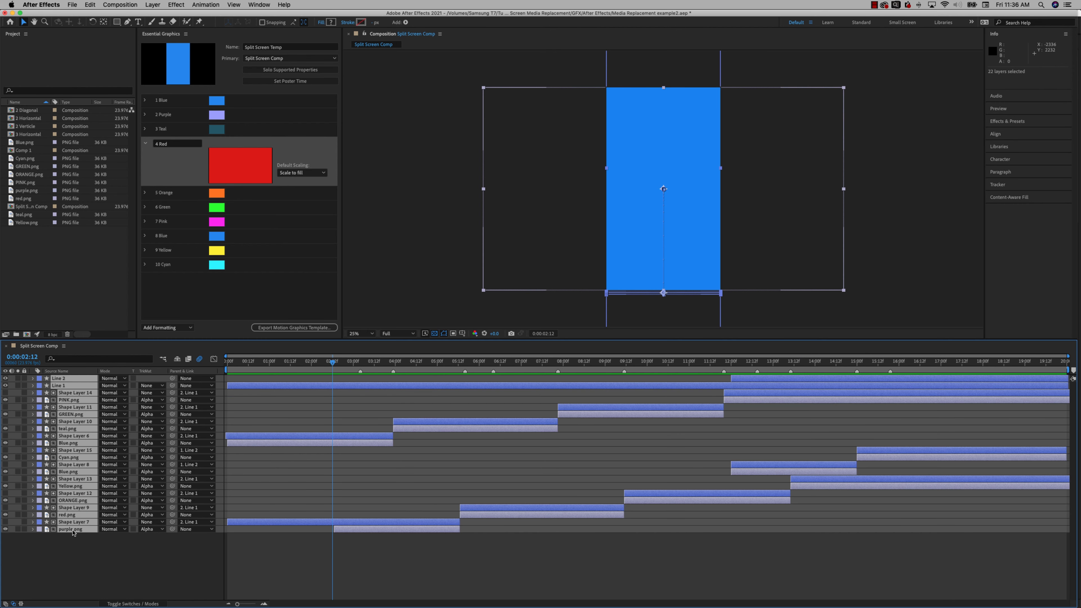
key("u")
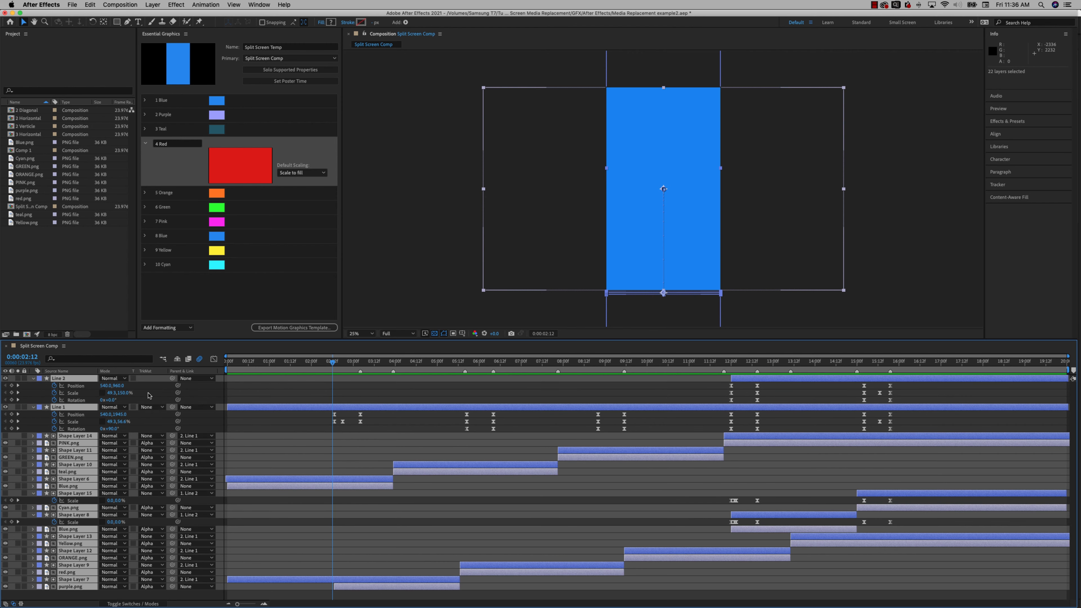
left_click_drag(305, 363, 481, 366)
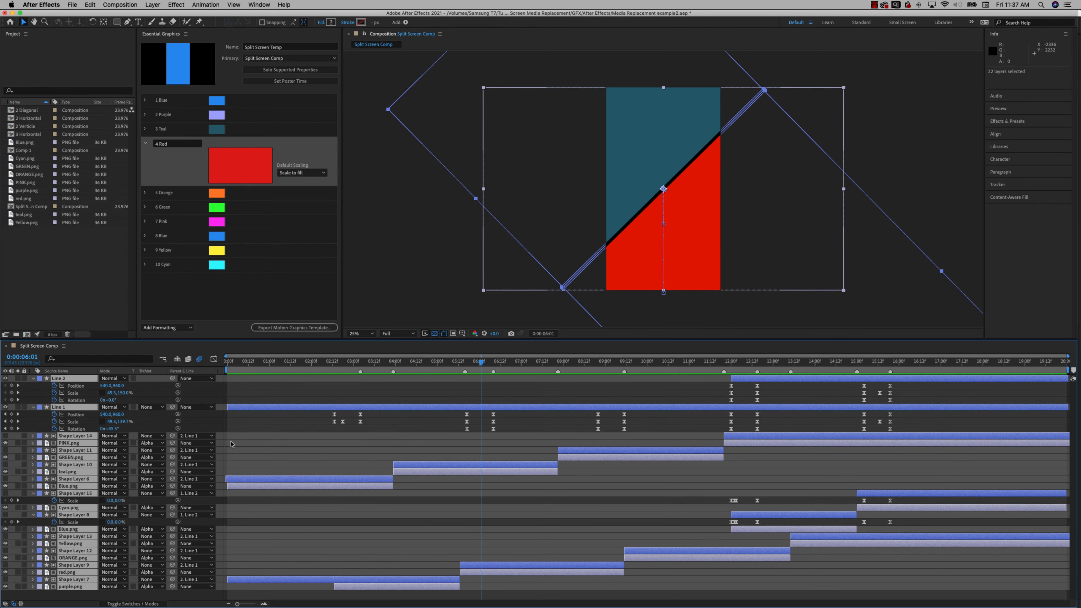
Examine how the Line 1 and Line 2 layers, the shape mattes and the PNG layers work together between about 12 and 15 seconds.
left_click(363, 447)
left_click_drag(416, 365, 736, 367)
left_click(73, 408)
left_click(72, 379)
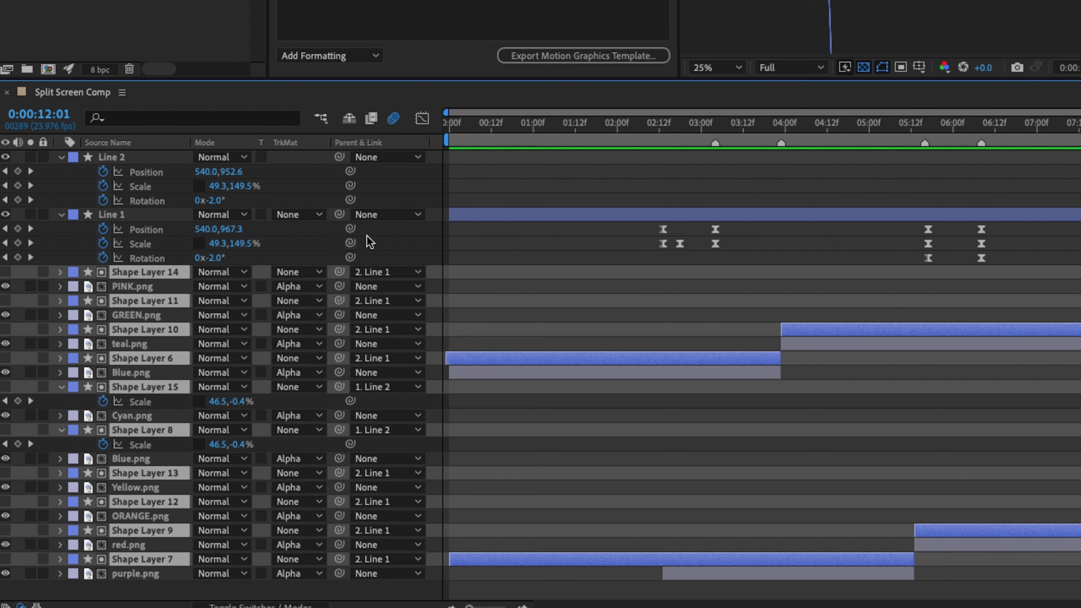
left_click(123, 291)
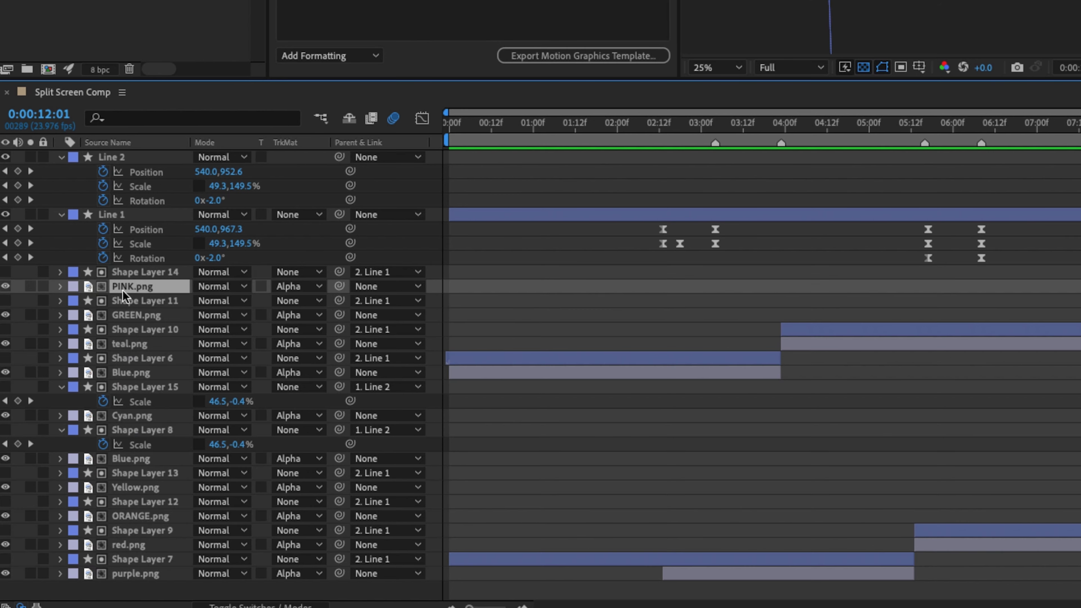
left_click(127, 316)
left_click(134, 332)
left_click_drag(362, 362, 397, 411)
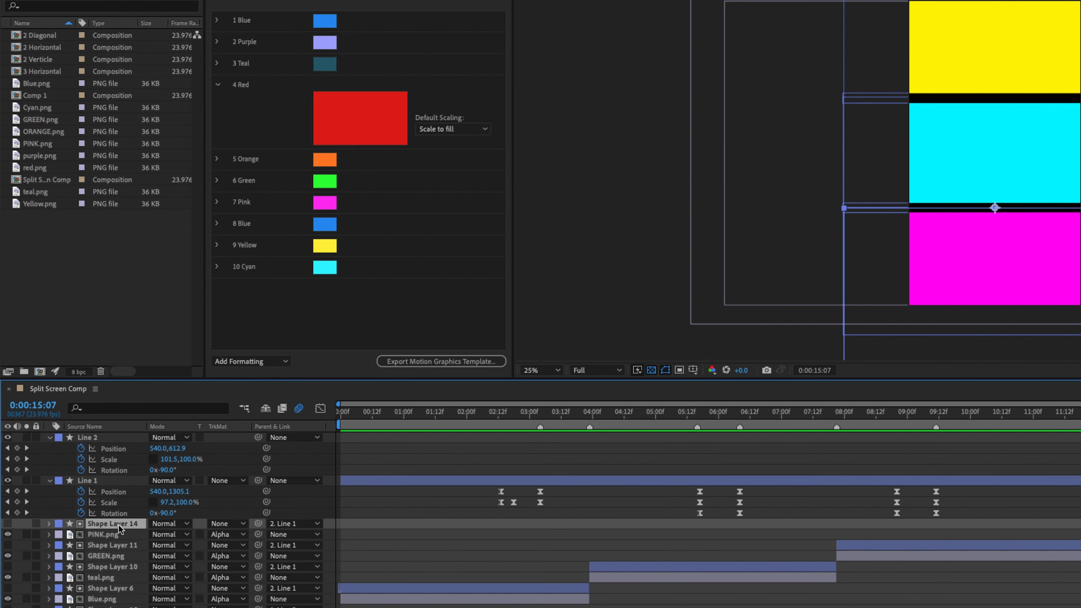
Try to add Shape Layer 14 to the template as a replaceable media control.
left_click_drag(343, 352, 370, 293)
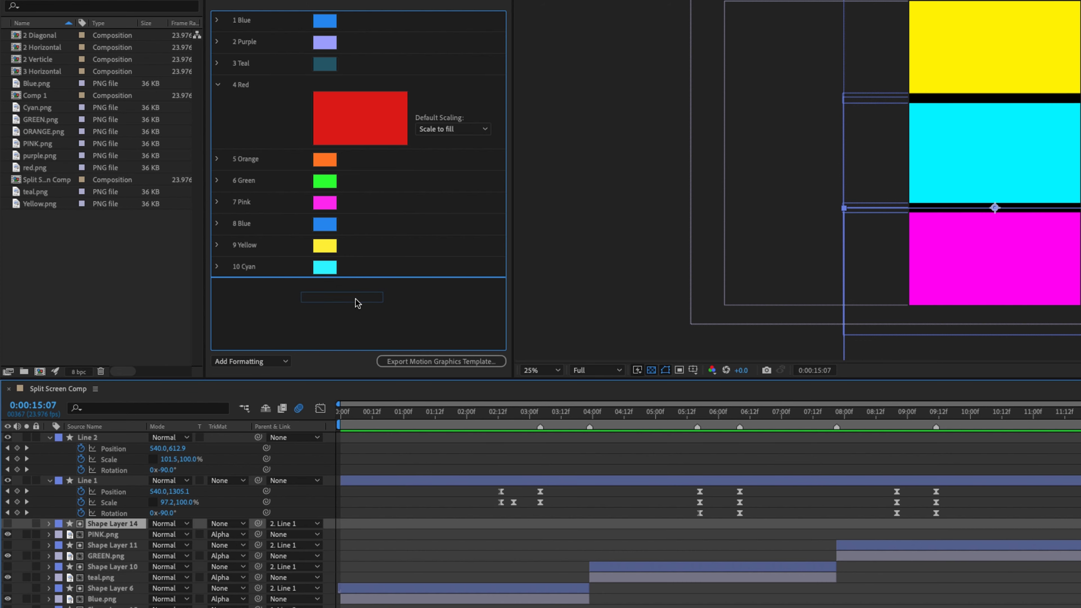
left_click_drag(357, 303, 358, 305)
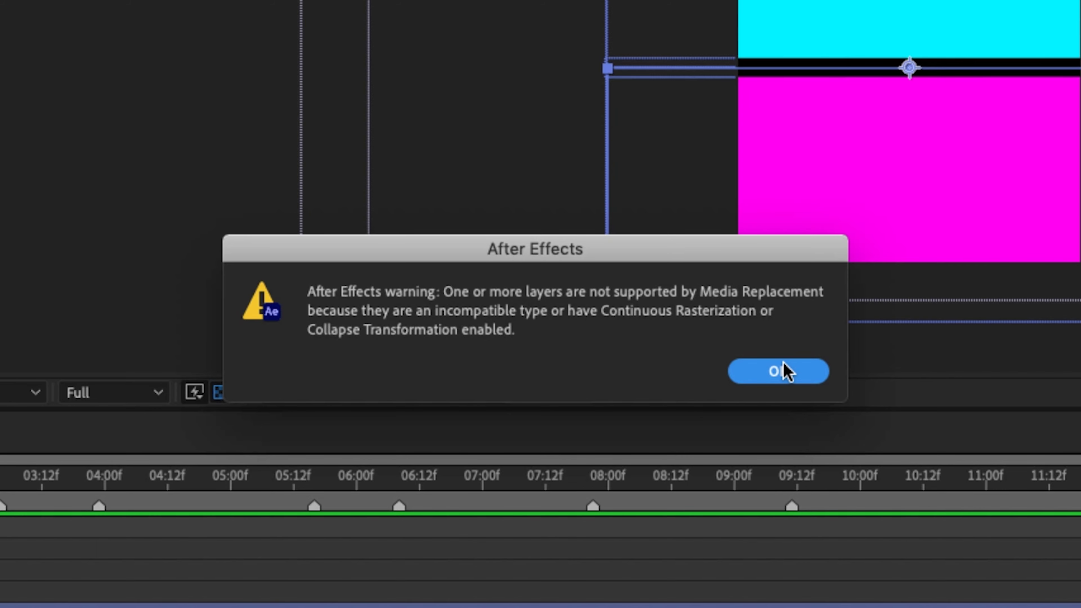
left_click(780, 370)
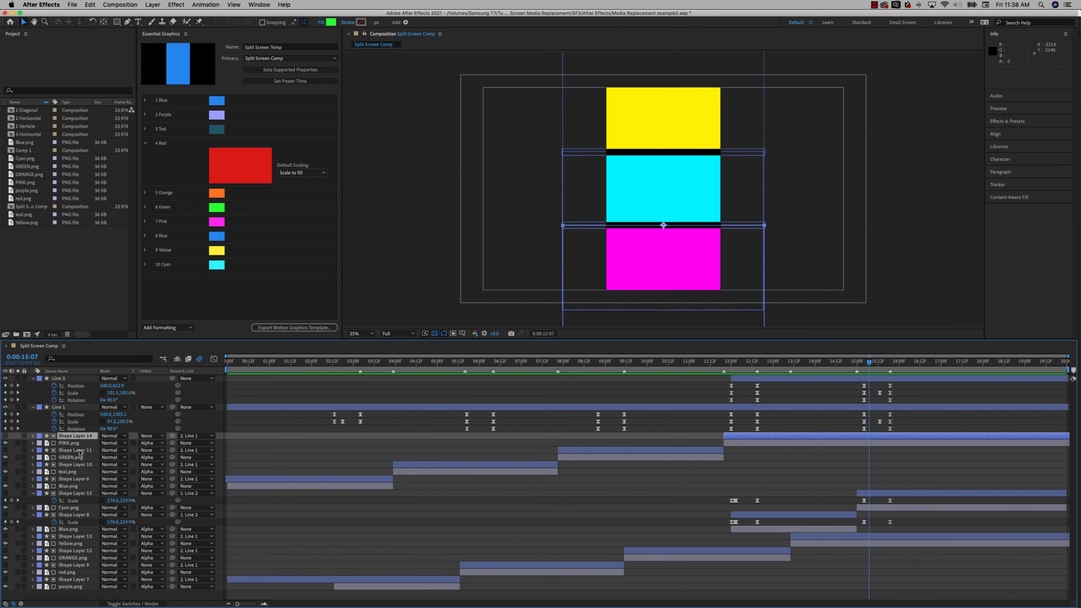
Compare the PINK.png and teal.png media layers with Shape Layer 10 and preview the split screen at about 10 seconds.
left_click(68, 443)
left_click(76, 465)
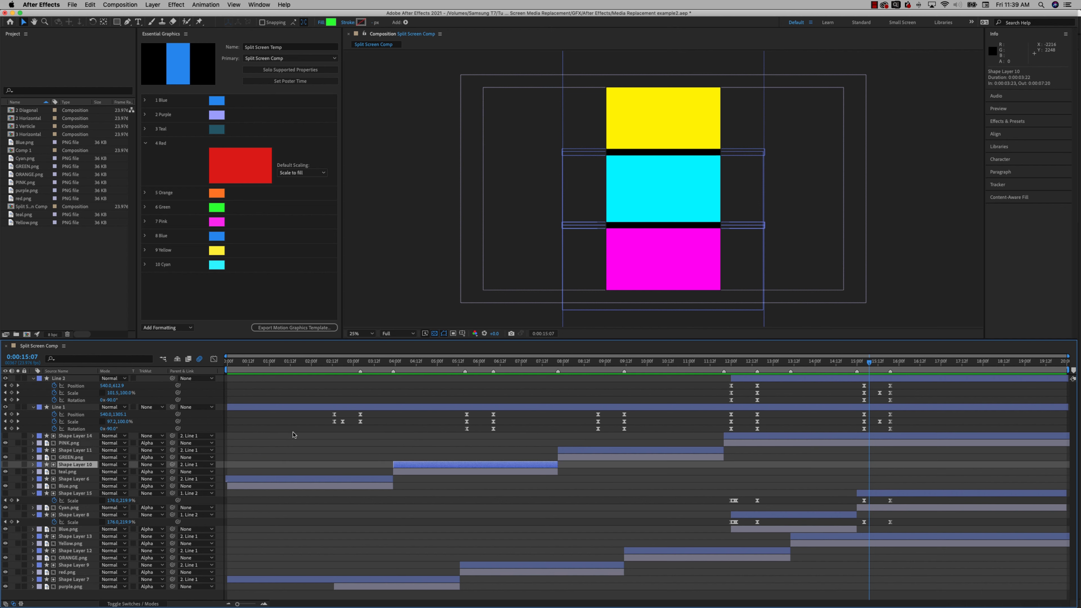
left_click_drag(699, 369, 654, 441)
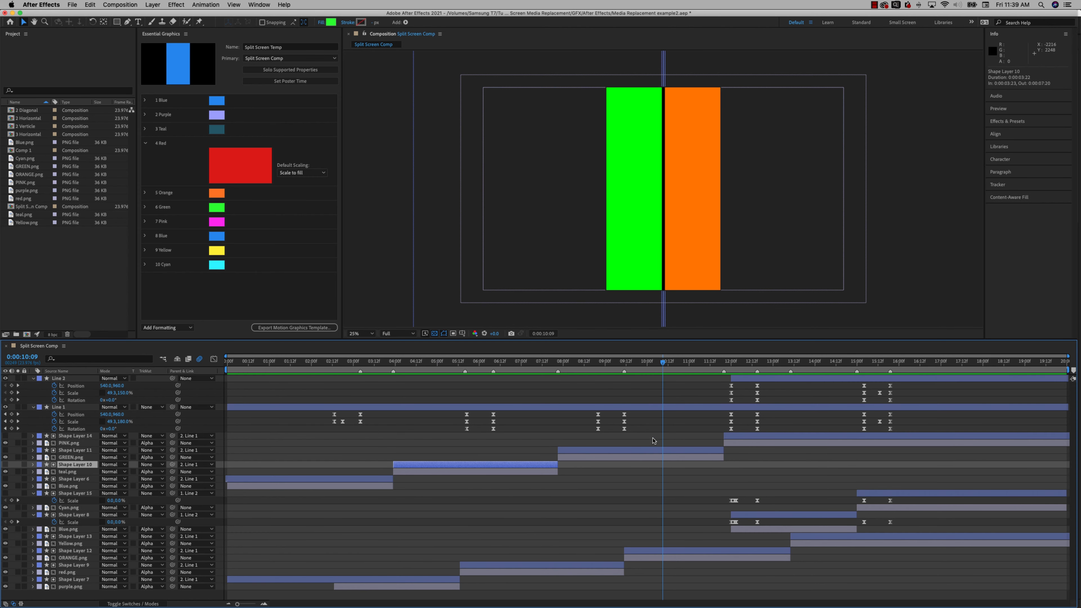
left_click(68, 472)
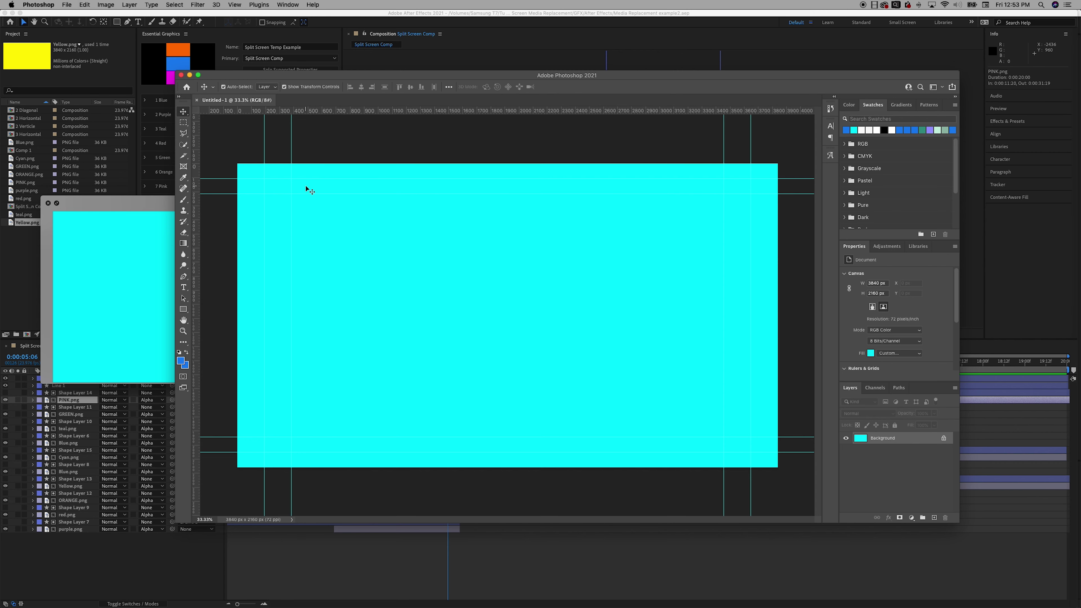
Switch to Finder and preview the solid-color PNG files in the Color Renders folder, from Blue.png through Yellow.png.
key("super+Tab")
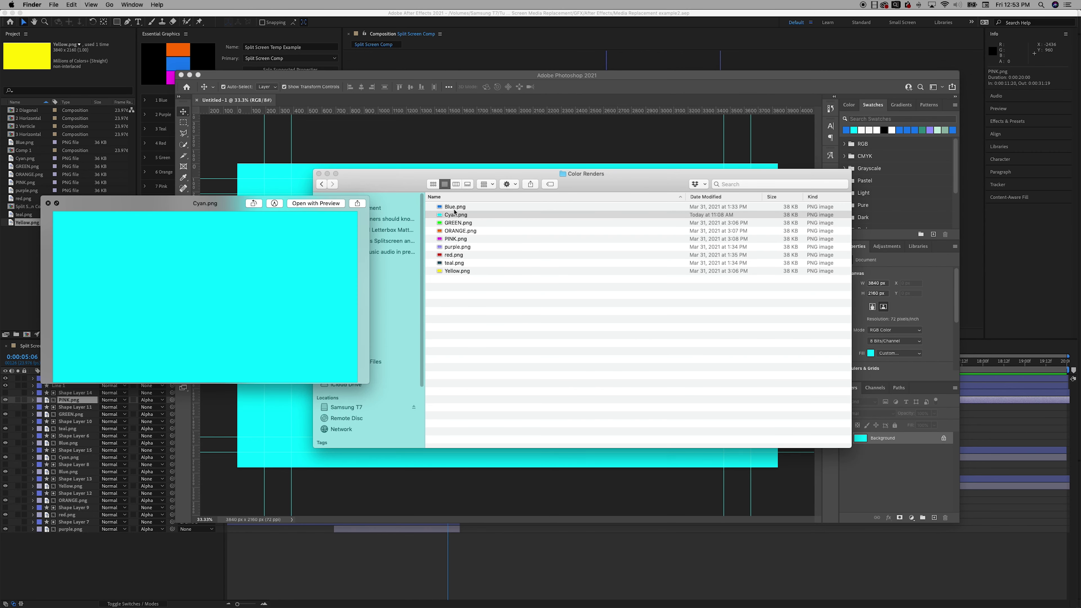
left_click(454, 208)
key("Down")
key("Down")
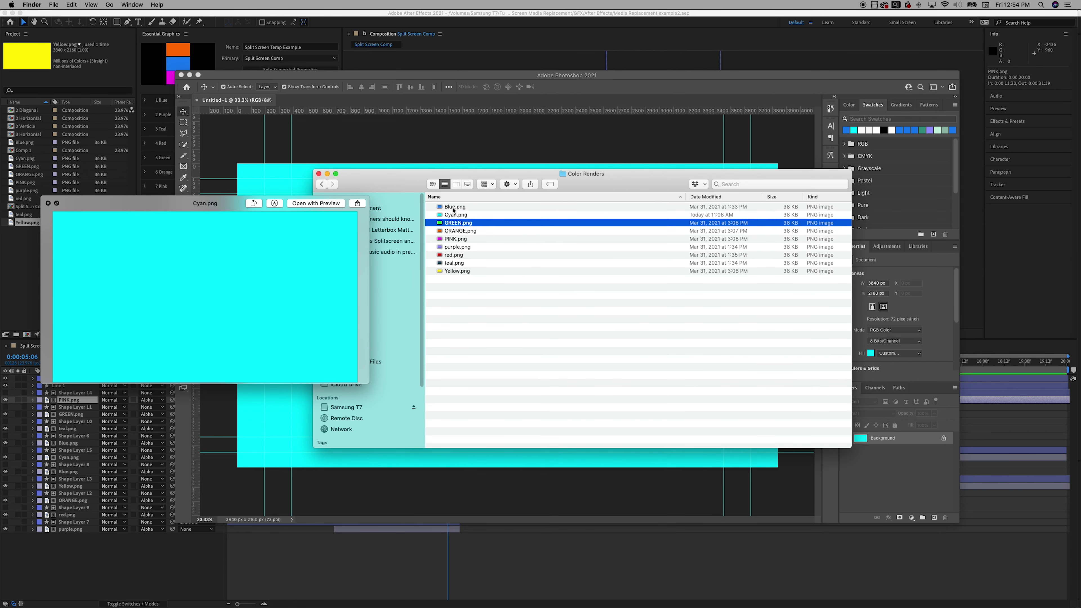
key("Down")
key("Down")
key("Down")
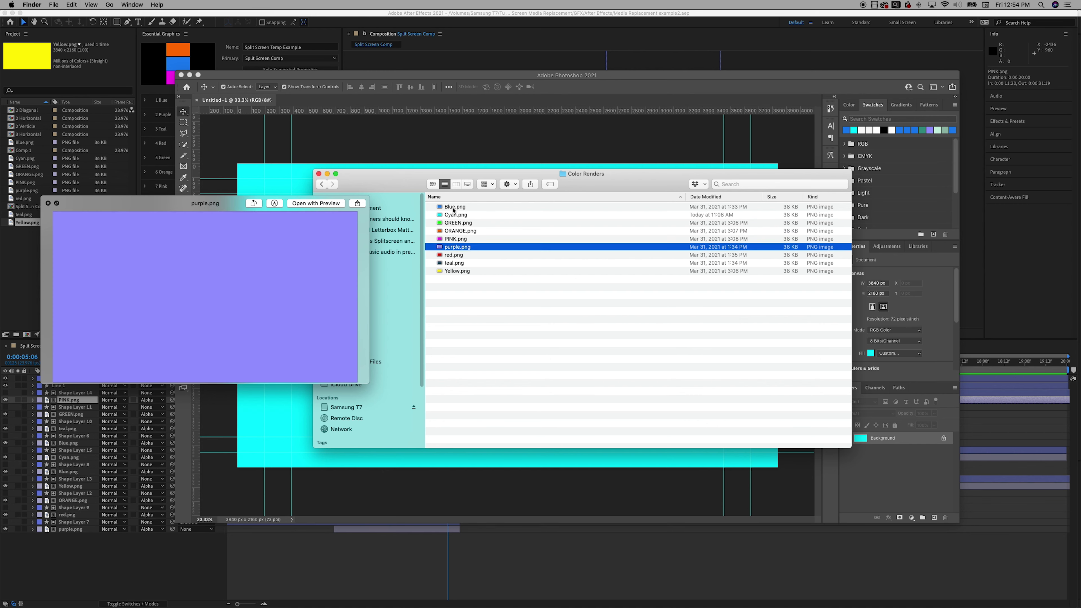
key("Down")
key("Down")
key("Down")
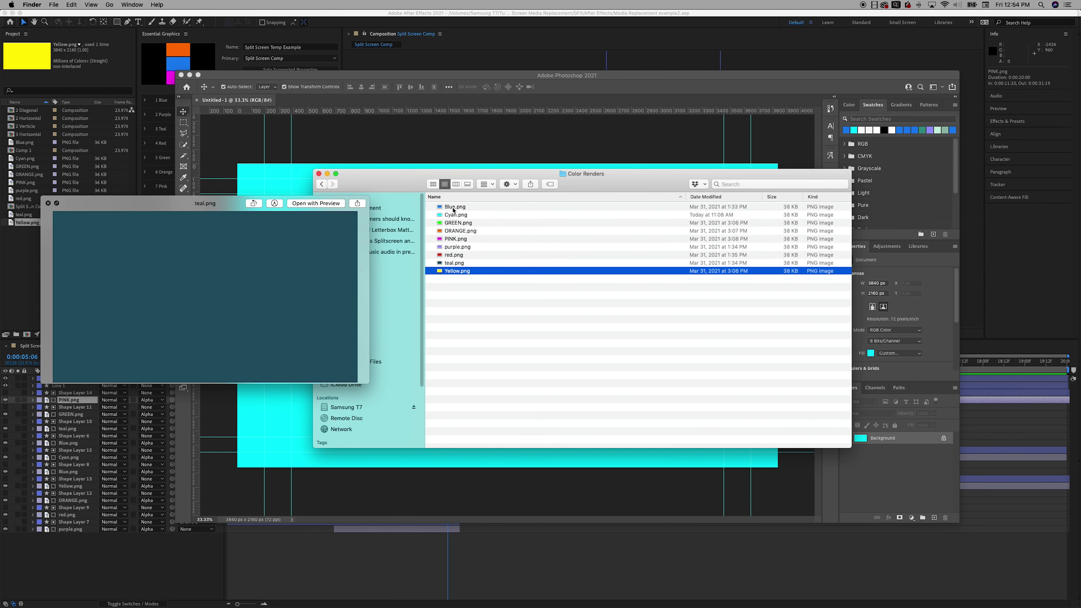
key("Up")
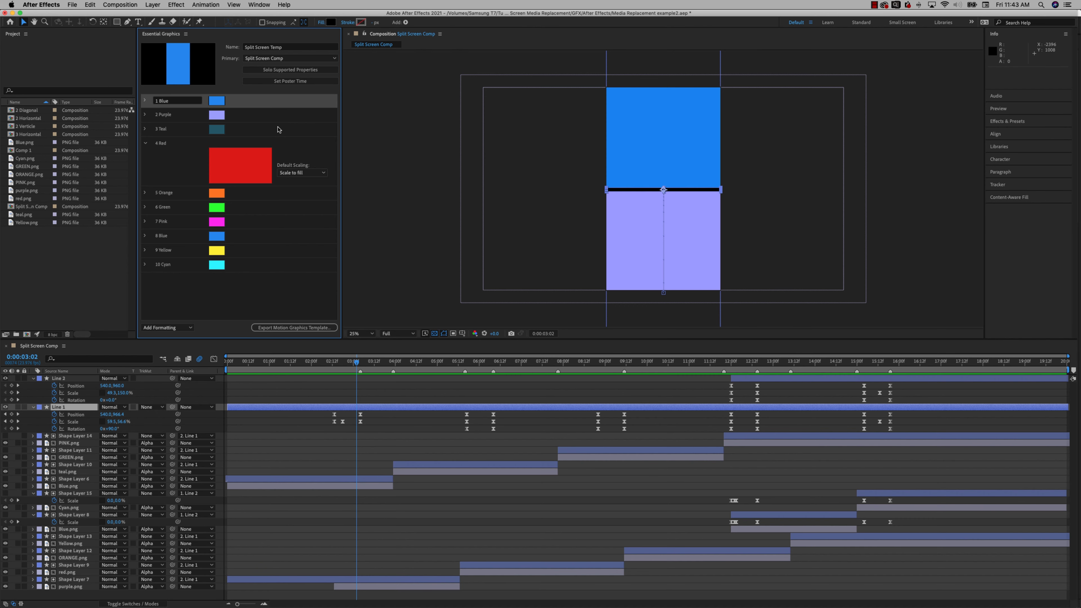
Remove all ten media controls, from 10 Cyan up to 1 Blue, from the Split Screen Temp template in After Effects.
left_click(271, 272)
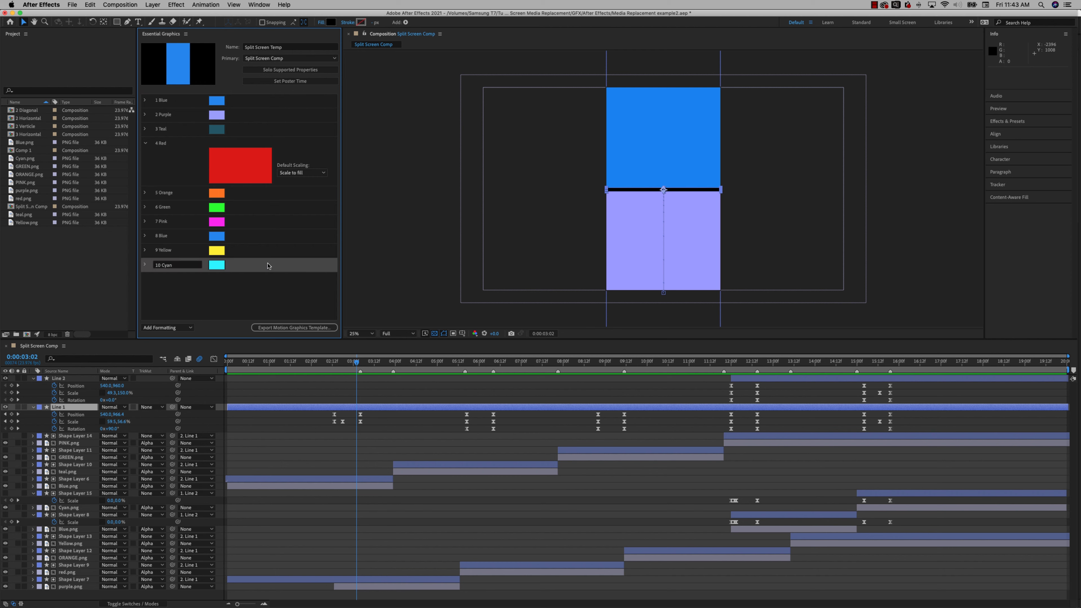
key("Delete")
left_click(263, 249)
key("Delete")
left_click(262, 233)
key("Delete")
left_click(264, 222)
key("Delete")
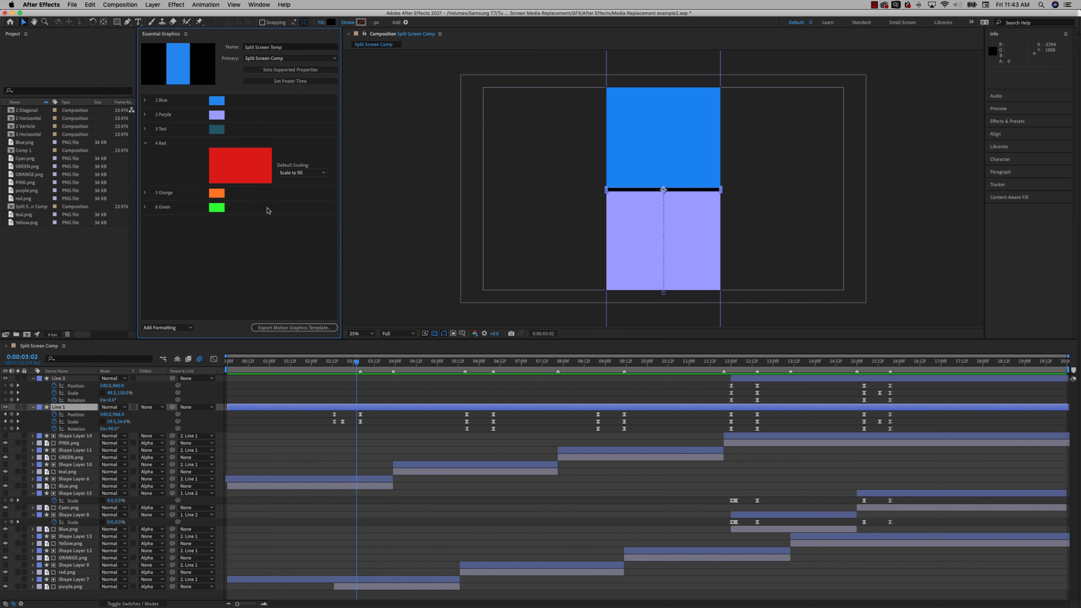
key("Delete")
left_click(271, 192)
key("Delete")
left_click(279, 178)
key("Delete")
left_click(284, 129)
key("Delete")
left_click(280, 115)
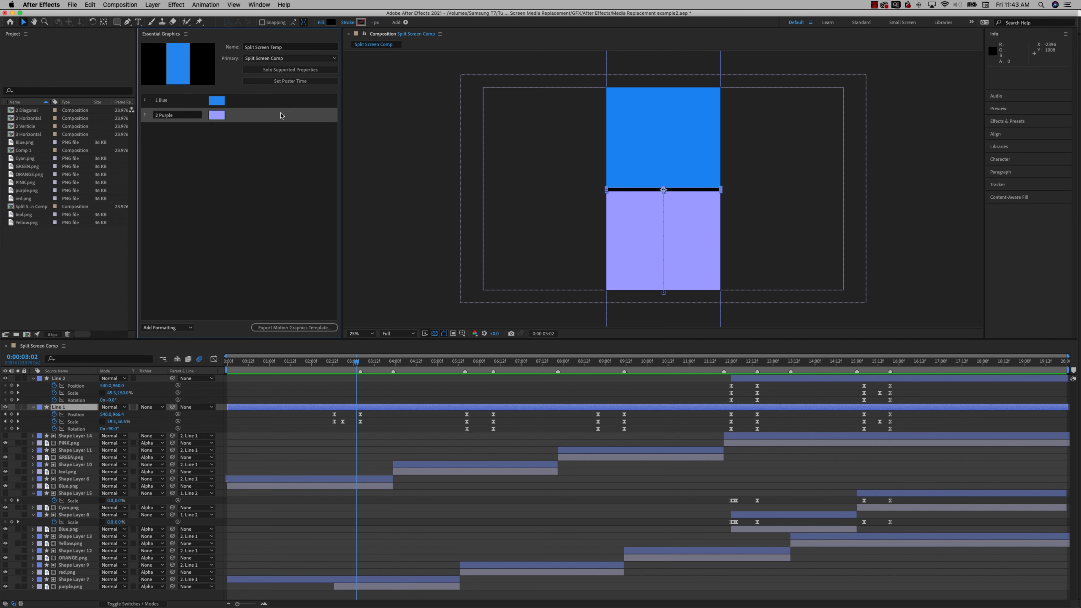
key("Delete")
left_click(280, 101)
key("Delete")
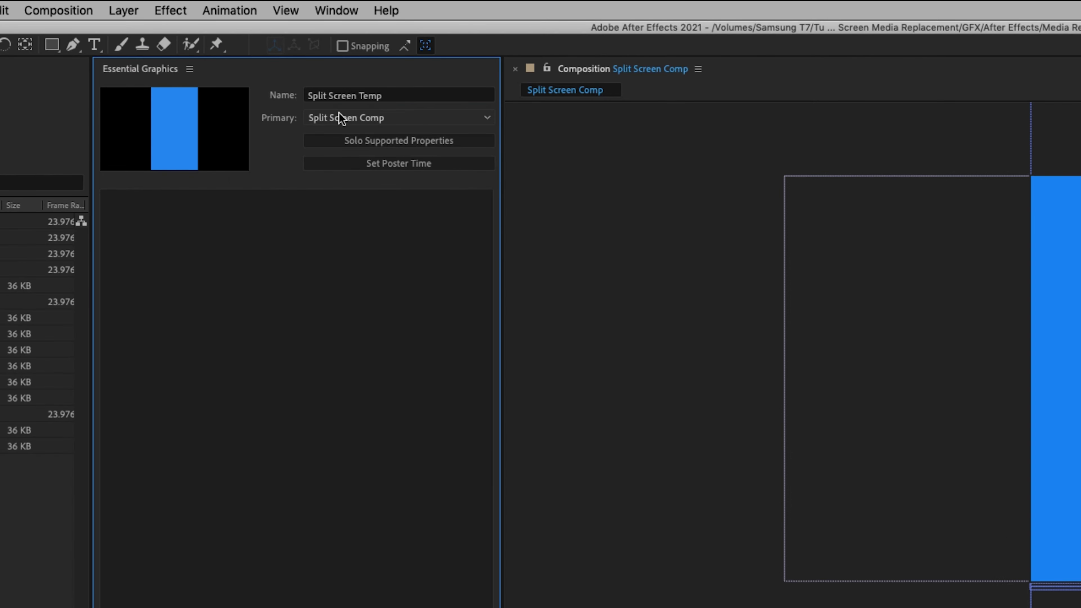
Choose Split Screen Comp as the template's primary composition and solo its supported properties.
left_click(340, 115)
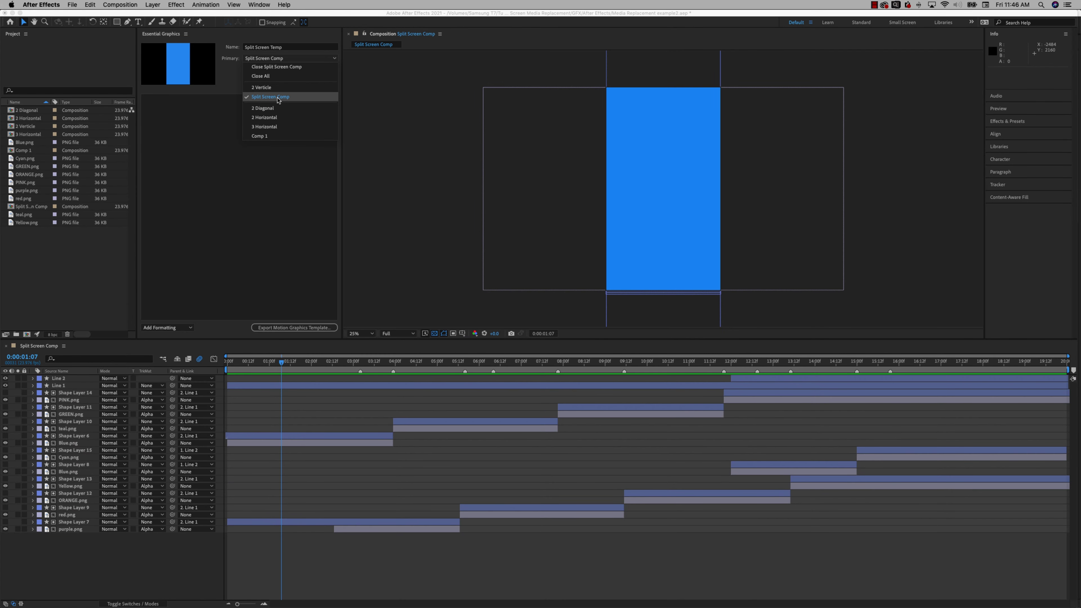
left_click(278, 97)
left_click(305, 72)
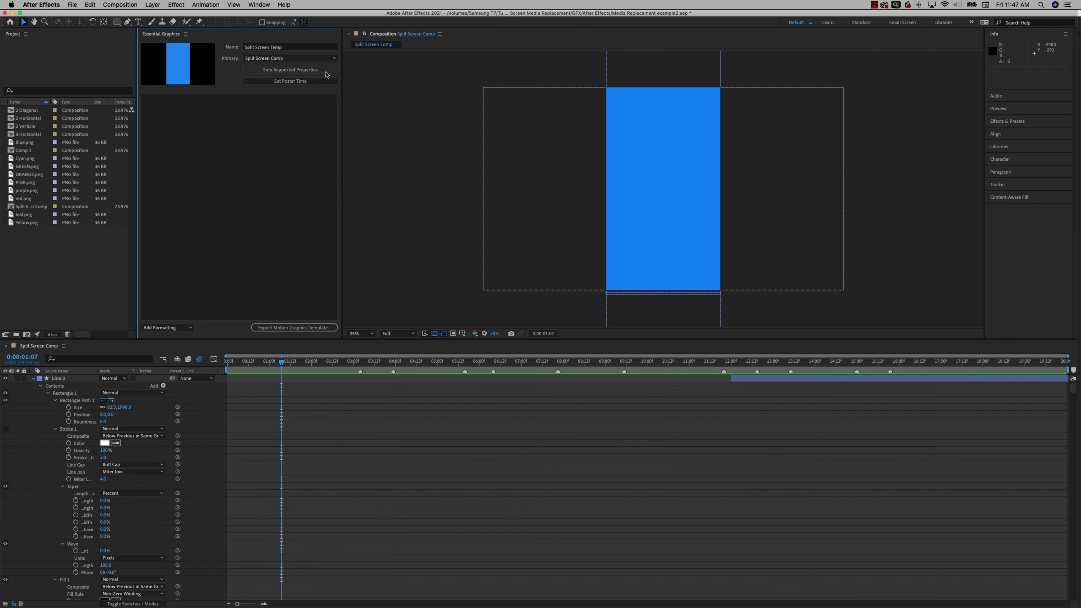
scroll(195, 483, "down", 12)
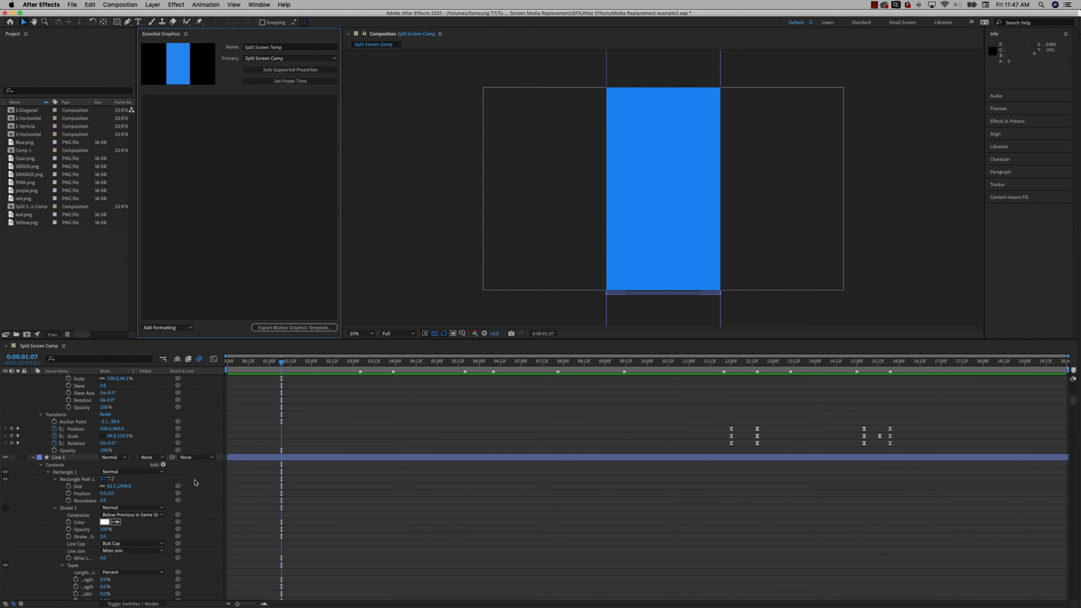
scroll(174, 538, "up", 10)
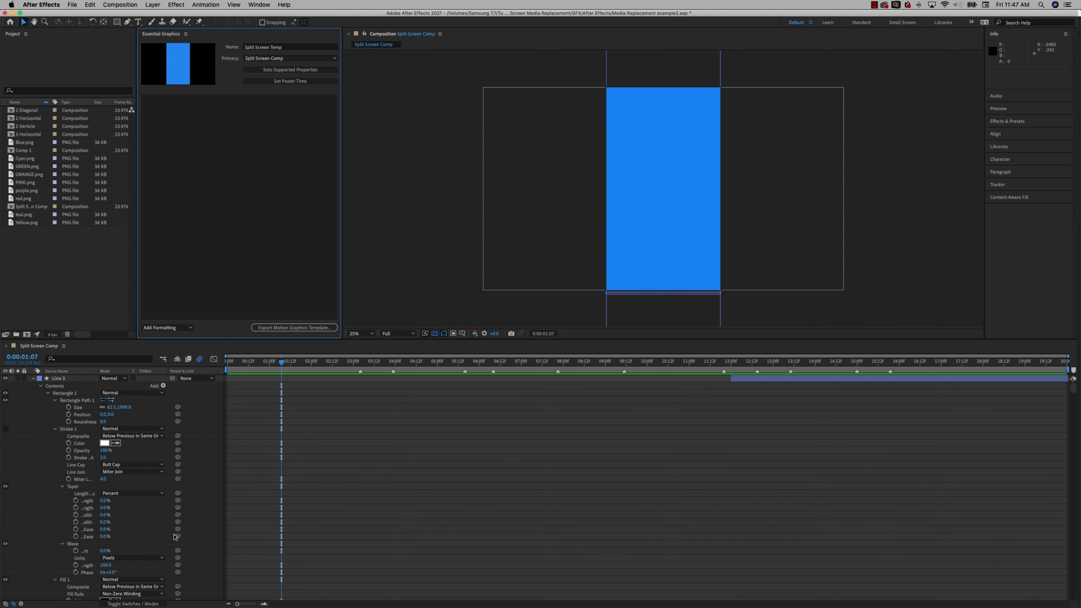
Try to add the Line 2 layer to the template, and add its rectangle path's Size, Position and Roundness as controls.
left_click(87, 378)
left_click_drag(65, 379, 211, 190)
left_click(619, 327)
left_click_drag(78, 407, 222, 169)
left_click_drag(82, 415, 188, 230)
left_click_drag(88, 423, 196, 238)
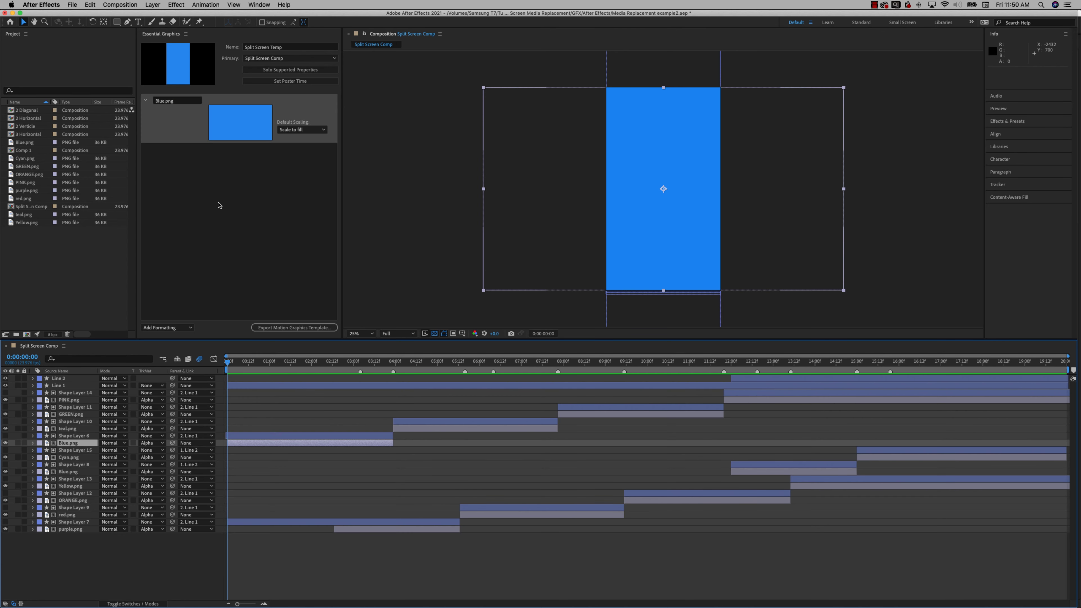
Add the purple.png layer to the template as a replaceable media control below Blue.png.
left_click_drag(71, 530, 262, 293)
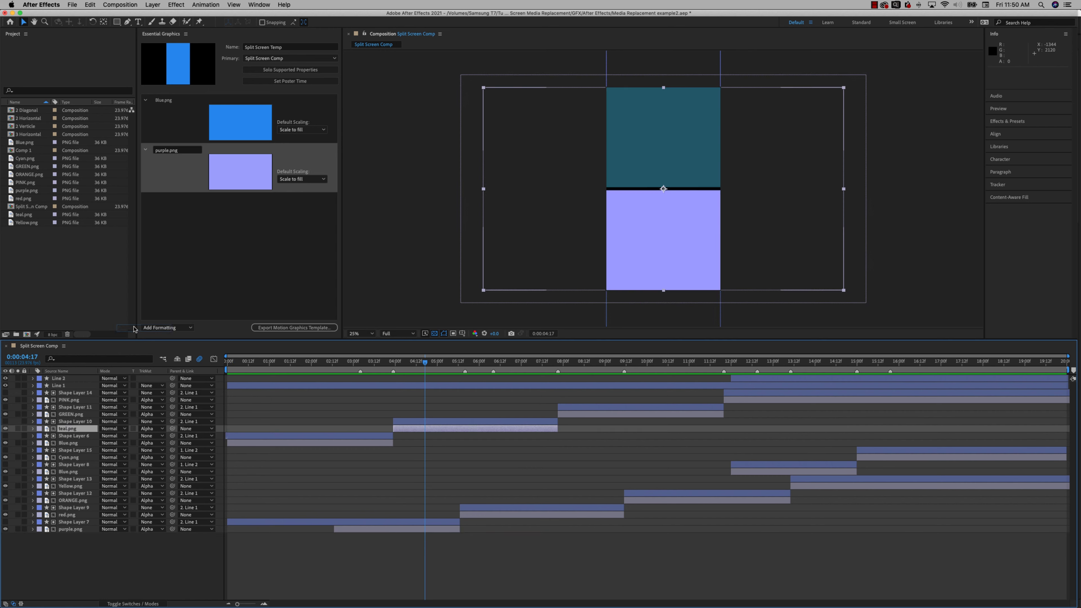
Add the teal, red, green, orange, pink, second blue, yellow and cyan PNG layers to the template as replaceable media controls.
left_click_drag(67, 429, 174, 284)
left_click(601, 361)
left_click_drag(67, 514, 192, 266)
left_click_drag(71, 414, 191, 303)
left_click_drag(73, 501, 191, 290)
left_click(740, 362)
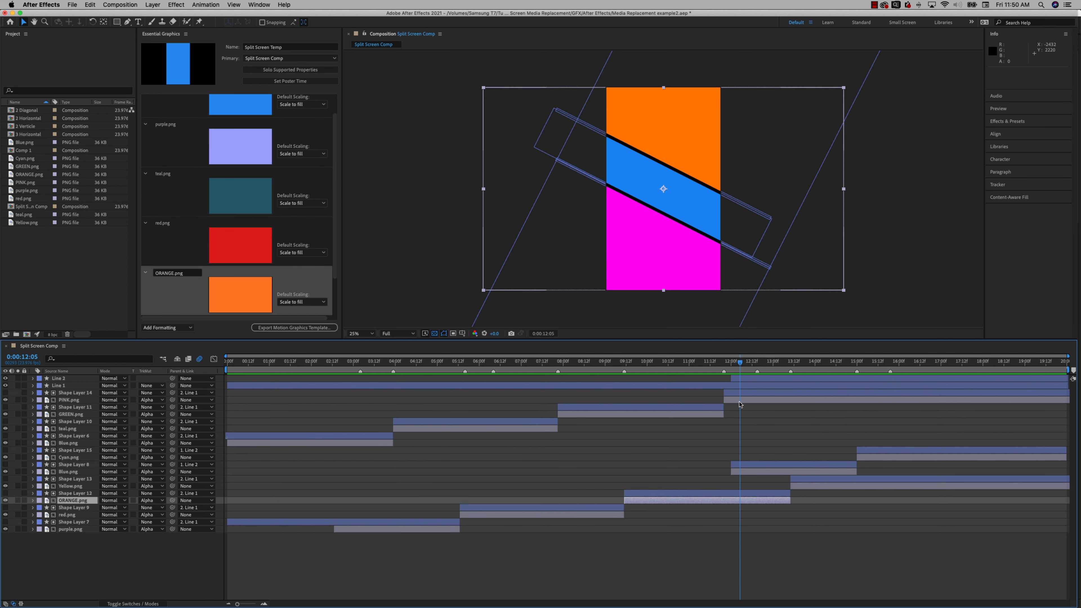
left_click_drag(68, 400, 191, 256)
left_click_drag(68, 471, 192, 299)
left_click(71, 487)
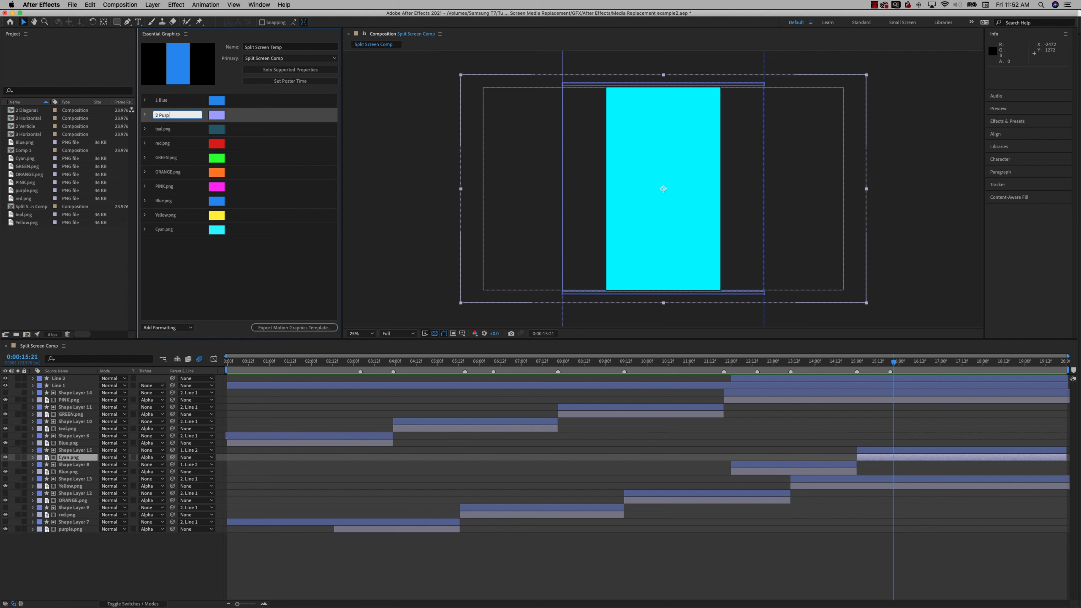
Rename the first six media controls 1 Blue, 2 Purple, 3 Teal, 4 Red, 5 Green and 6 Orange.
type("le")
left_click(164, 131)
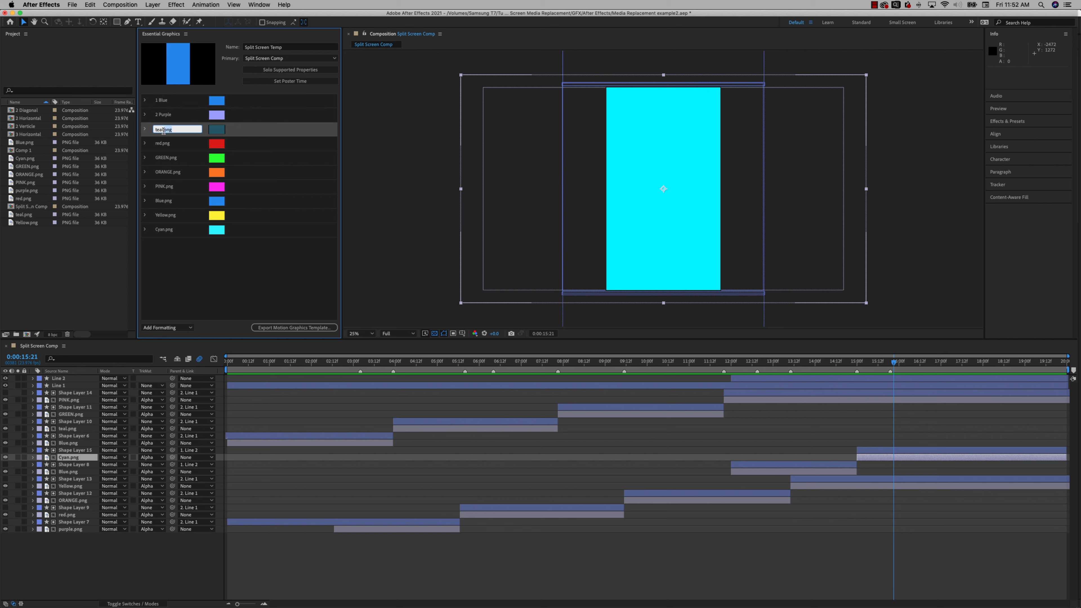
type("3 Teal")
left_click(163, 144)
type("4 Red")
left_click(169, 158)
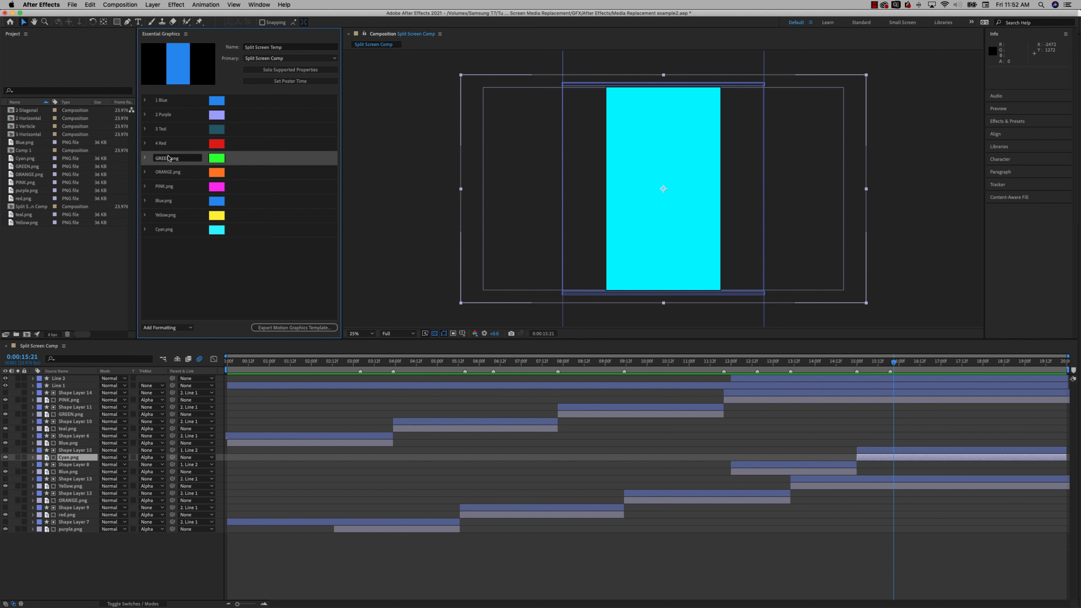
type("5 Green")
left_click(172, 173)
type("6 Orange")
Rename the last four media controls 7 Pink, 8 Blue, 9 Yellow and 10 Cyan.
left_click(166, 187)
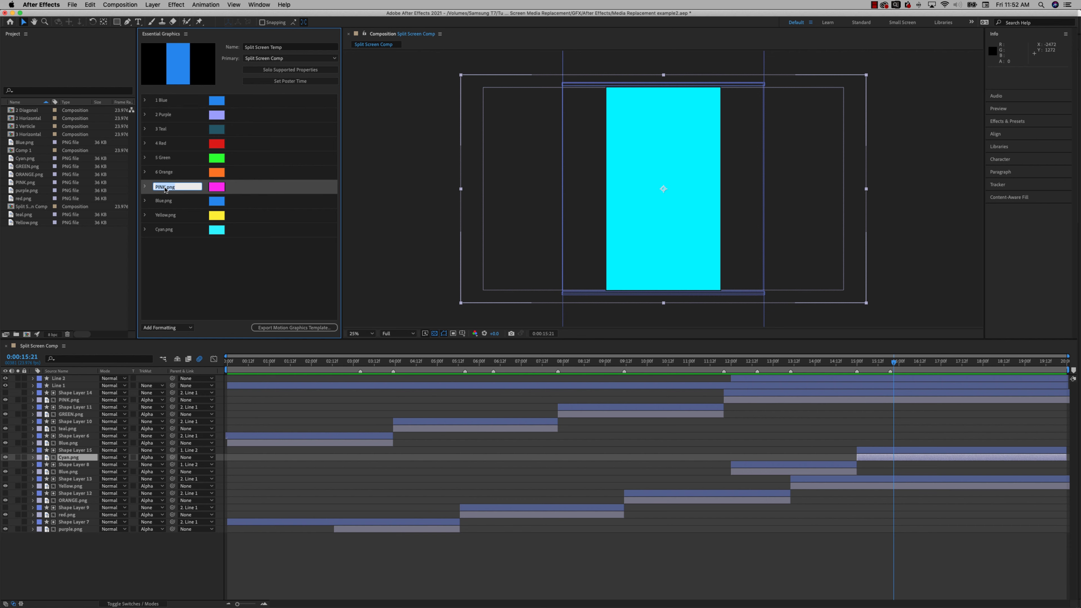
type("7 Pink")
left_click(161, 203)
type("8 Blue")
left_click(167, 216)
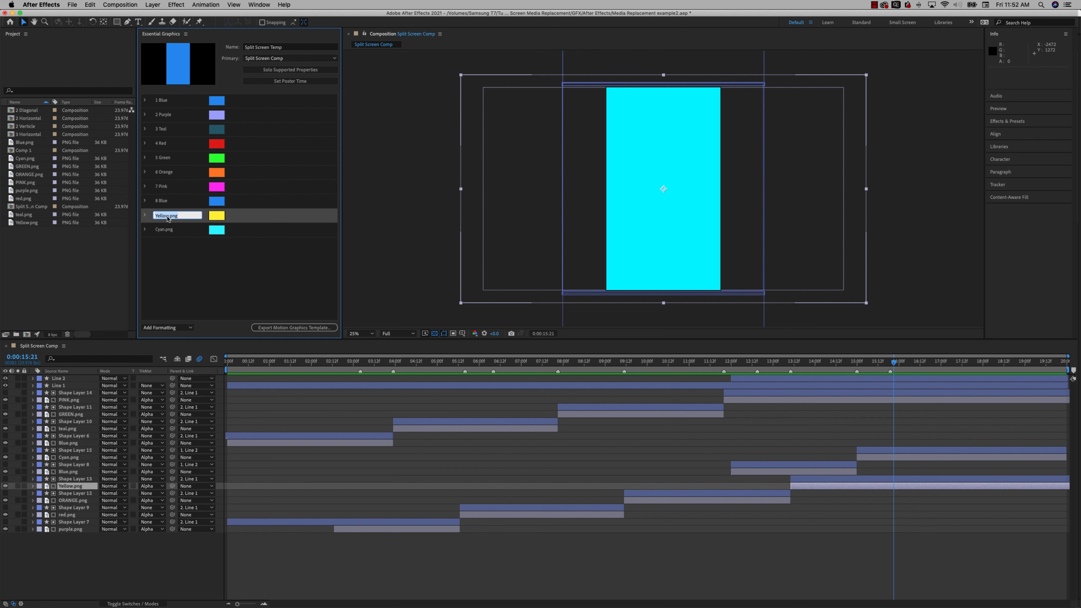
type("9 Yellow")
left_click(164, 231)
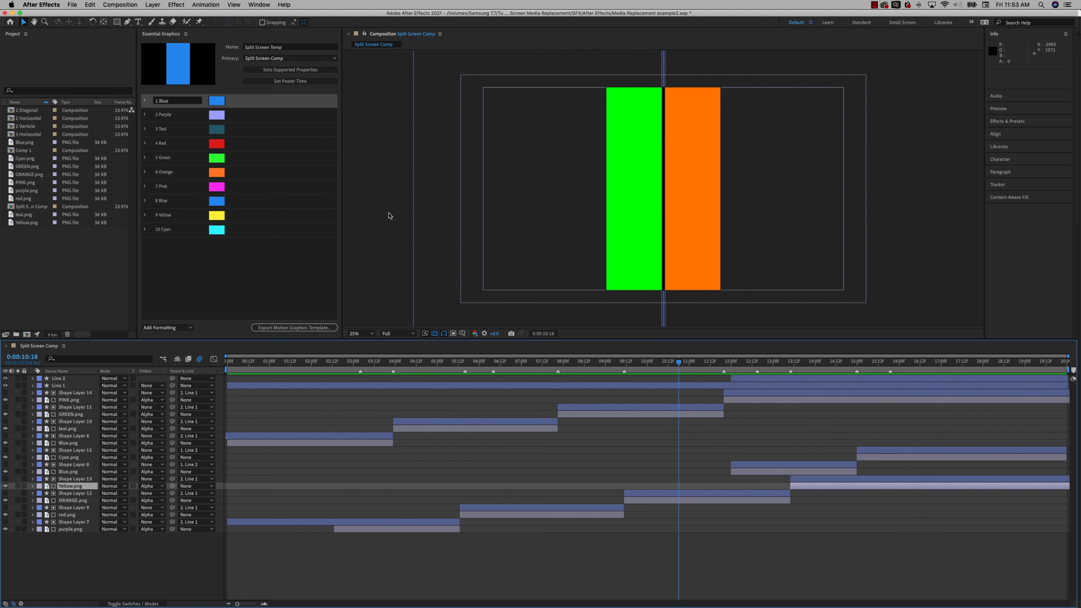
Set the template's poster time to the three-way horizontal split at 0:00:12:21, and look at the available formatting options.
left_click_drag(679, 379, 769, 382)
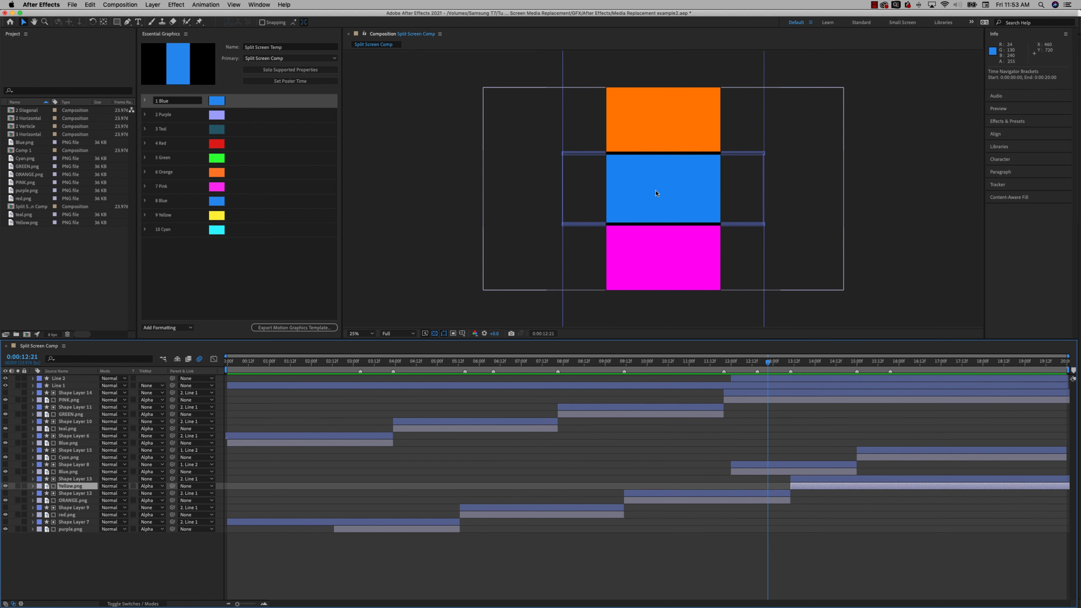
left_click(291, 81)
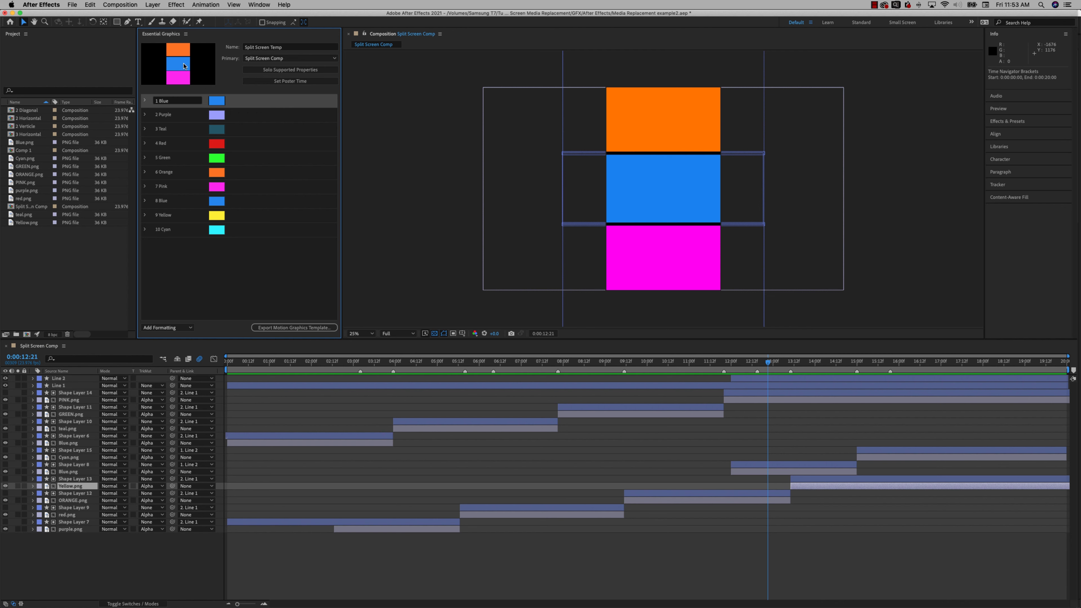
left_click(157, 328)
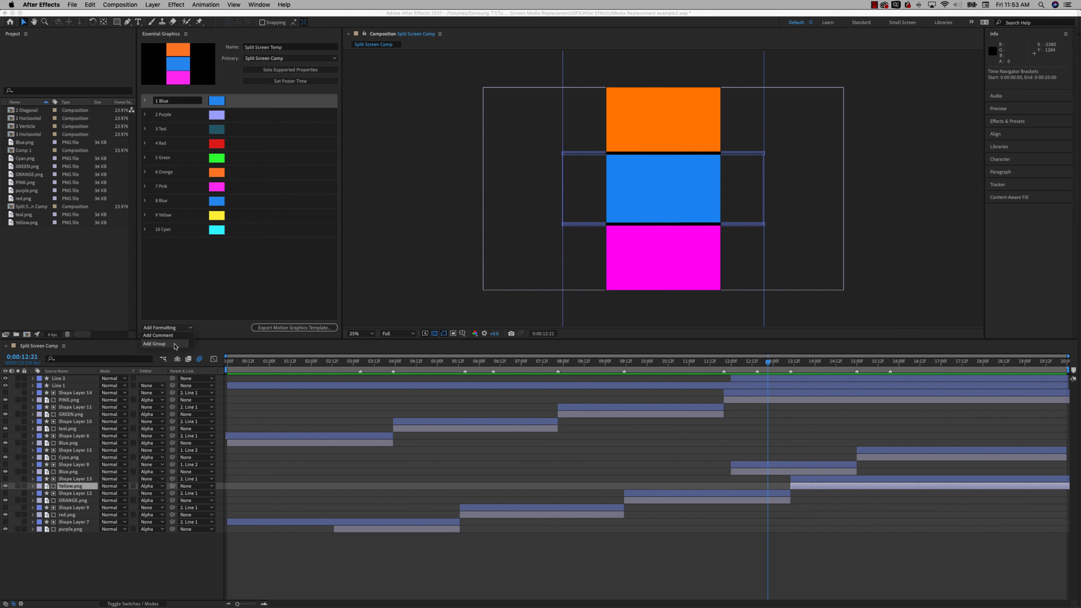
left_click(238, 294)
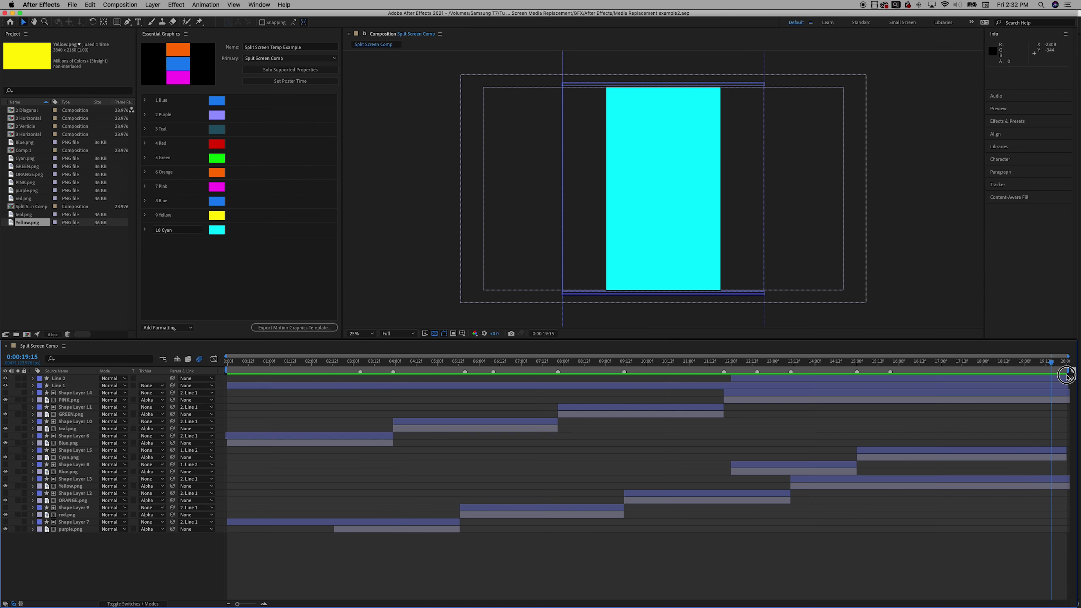
Check the end of the timeline and the duration in the composition settings, leaving the settings as they are.
left_click(1067, 375)
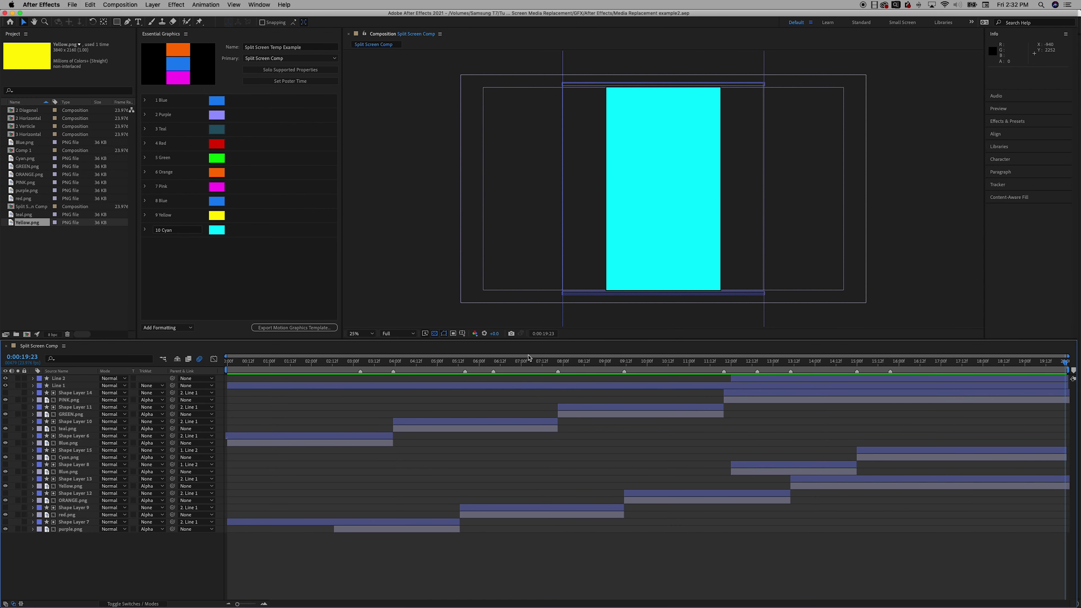
left_click_drag(504, 364, 1077, 343)
left_click(119, 4)
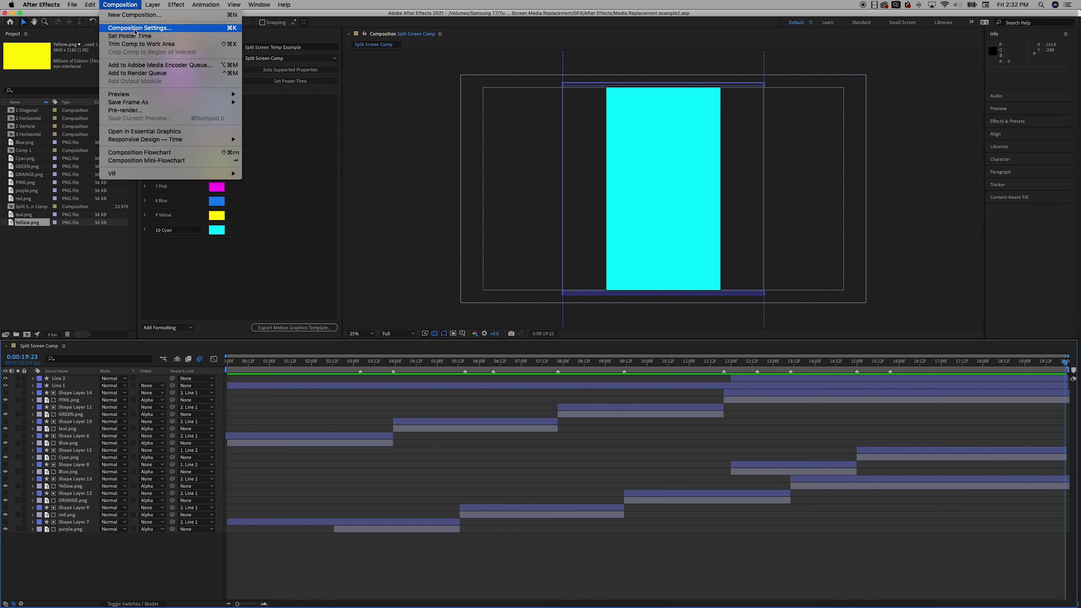
left_click(140, 28)
left_click(520, 386)
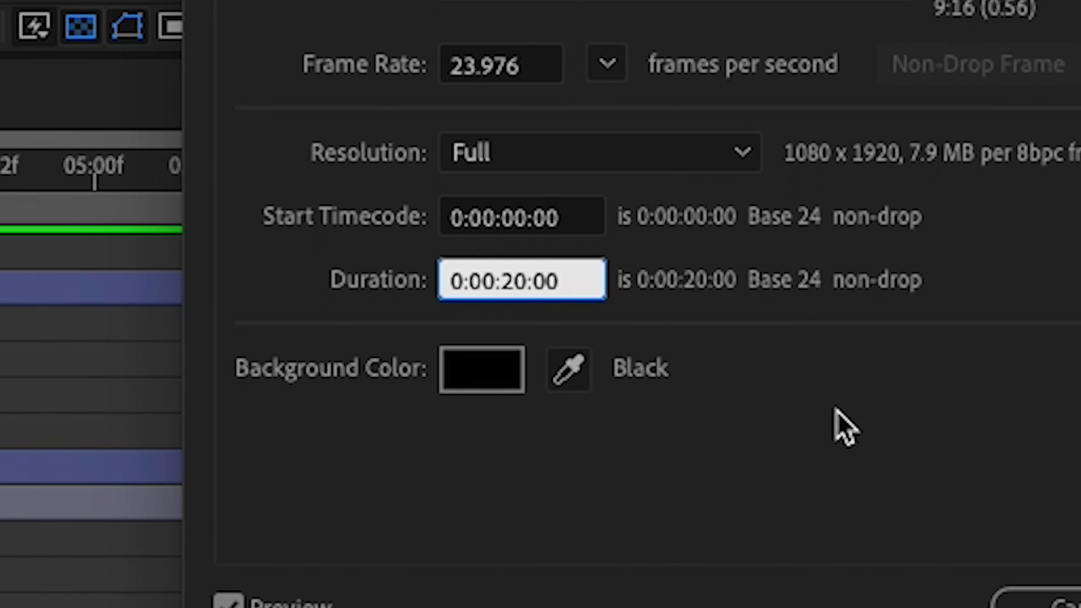
left_click(1043, 603)
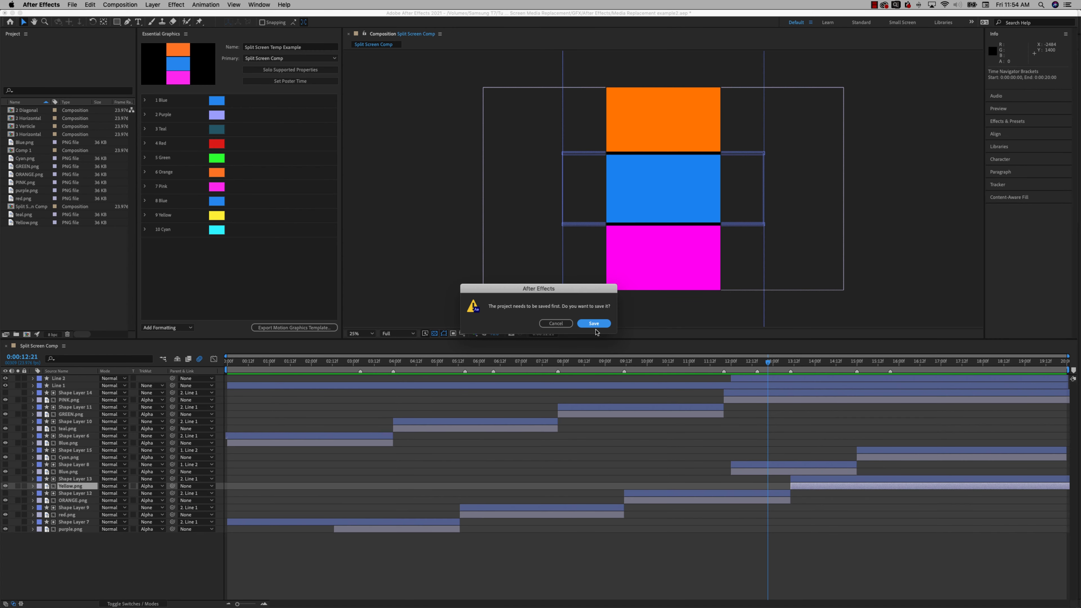
Save the project for the Motion Graphics template export and set the export destination to Local Templates Folder.
left_click(594, 324)
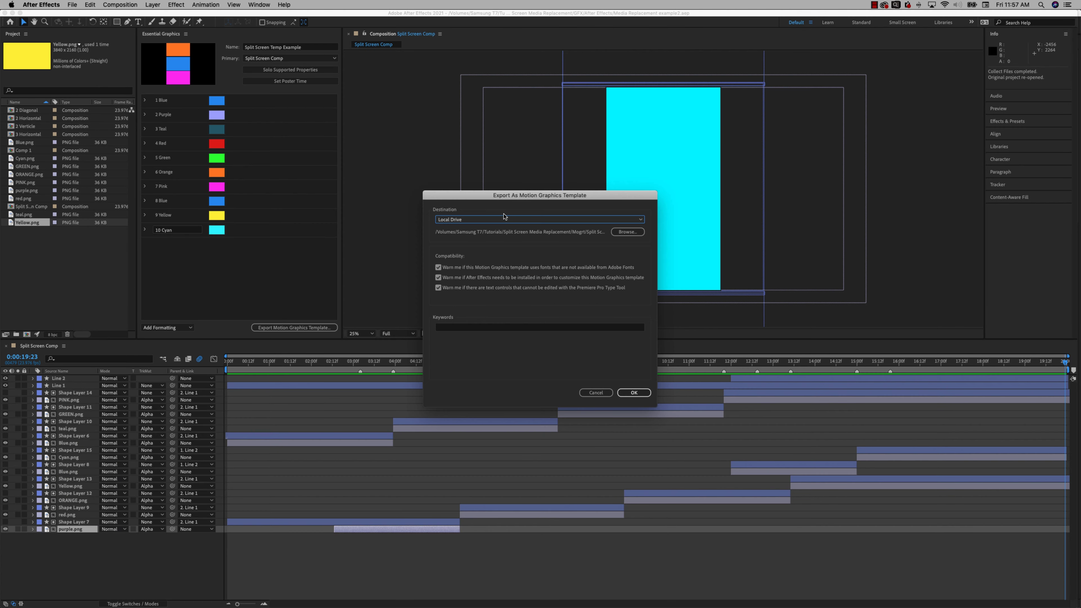
left_click(504, 217)
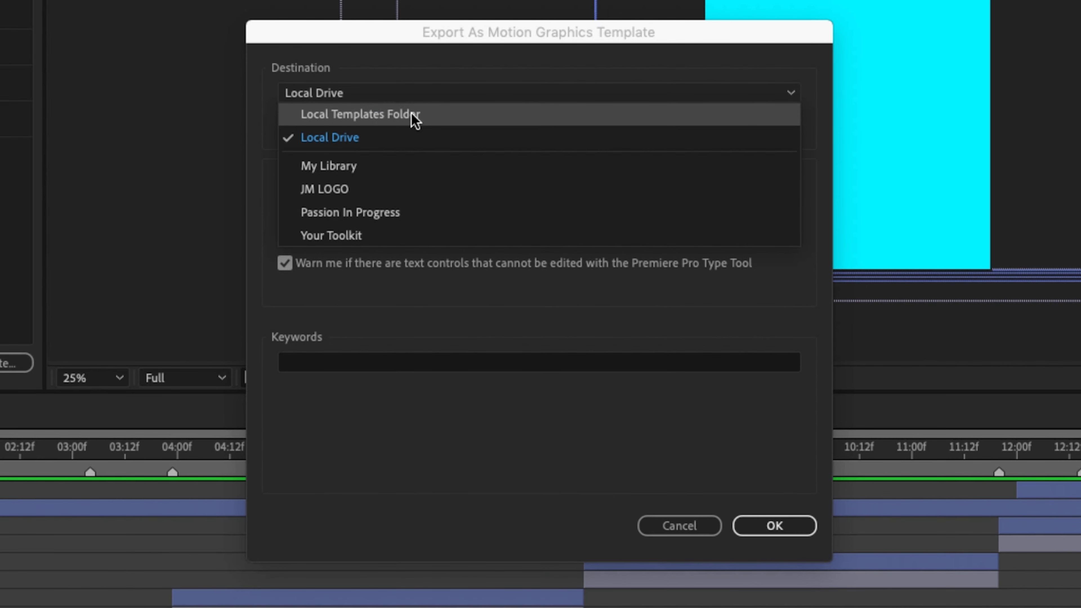
left_click(415, 122)
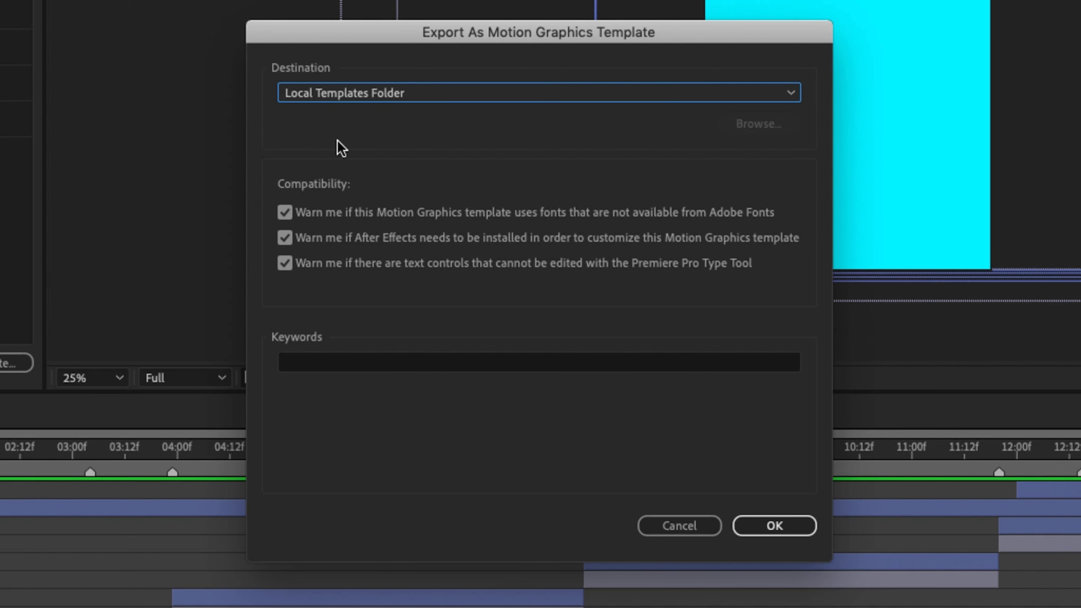
Switch to Premiere Pro and look through the templates of the Local Templates Folder in Essential Graphics.
key("super+Tab")
key("super+Tab")
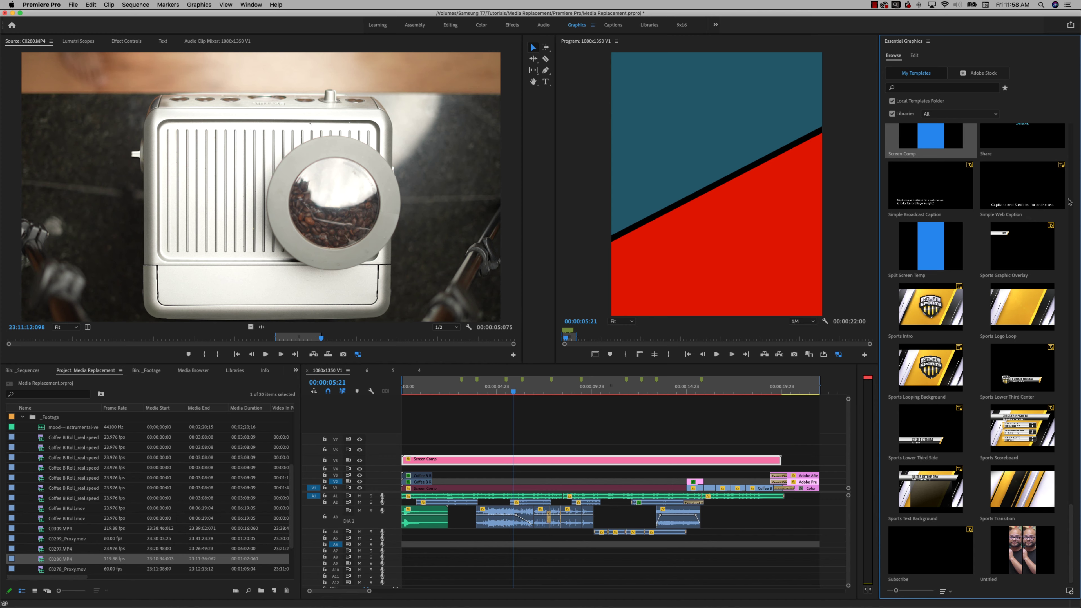
scroll(968, 295, "up", 15)
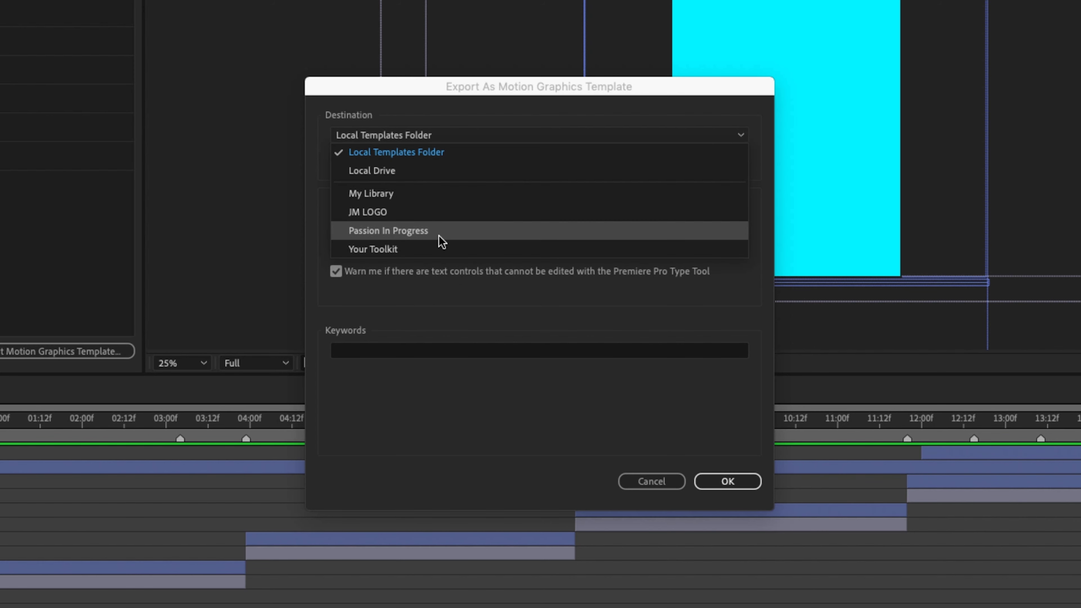
Back in After Effects, export the Motion Graphics template to the Local Templates Folder.
left_click(424, 153)
left_click(724, 479)
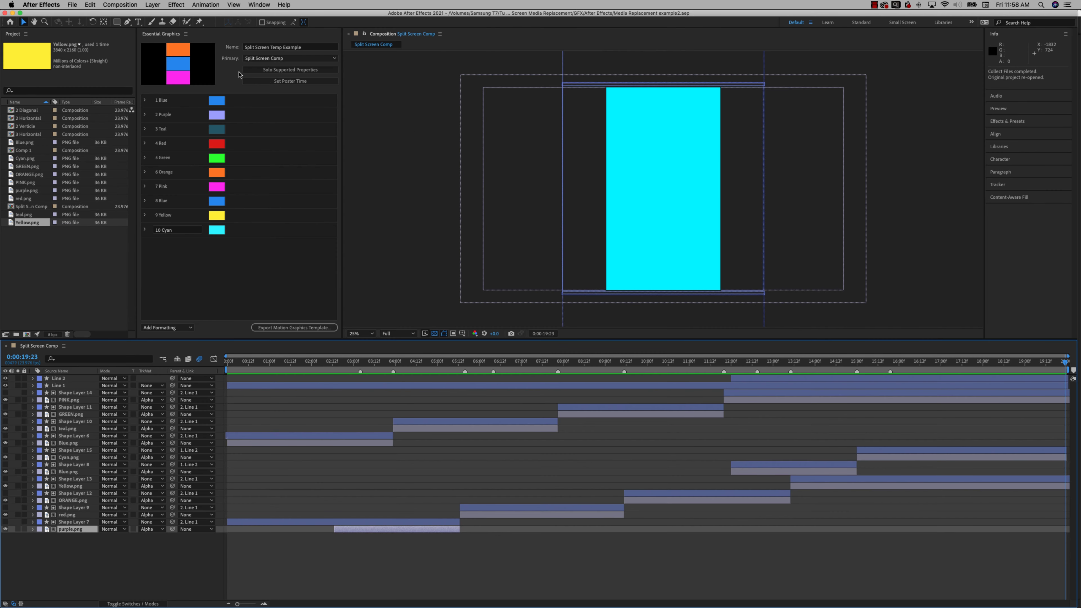
Switch to Premiere Pro and show the installed templates in Essential Graphics.
key("super+Tab")
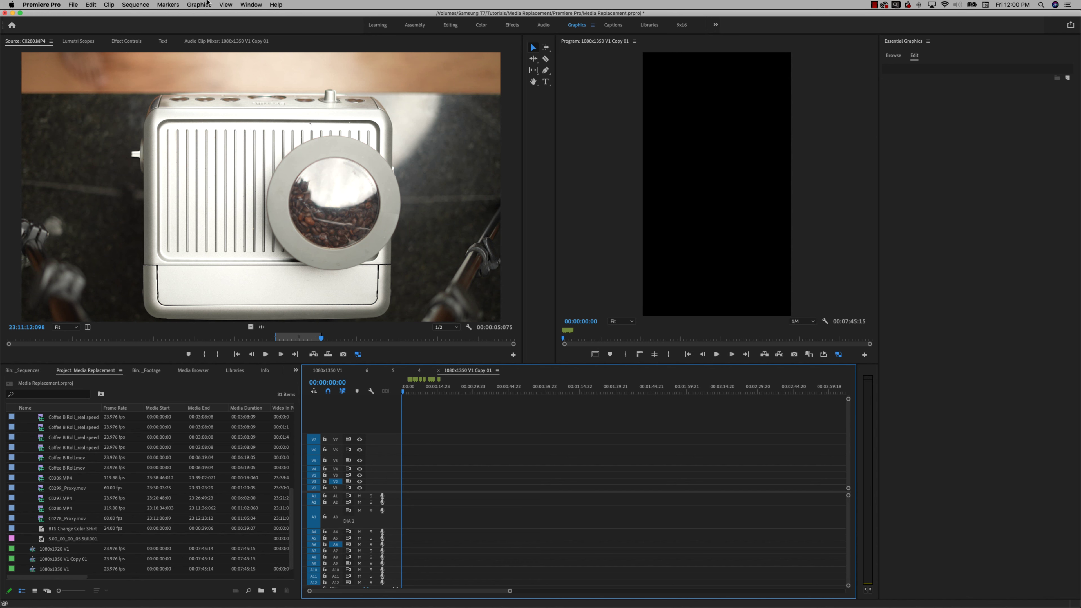
left_click(246, 5)
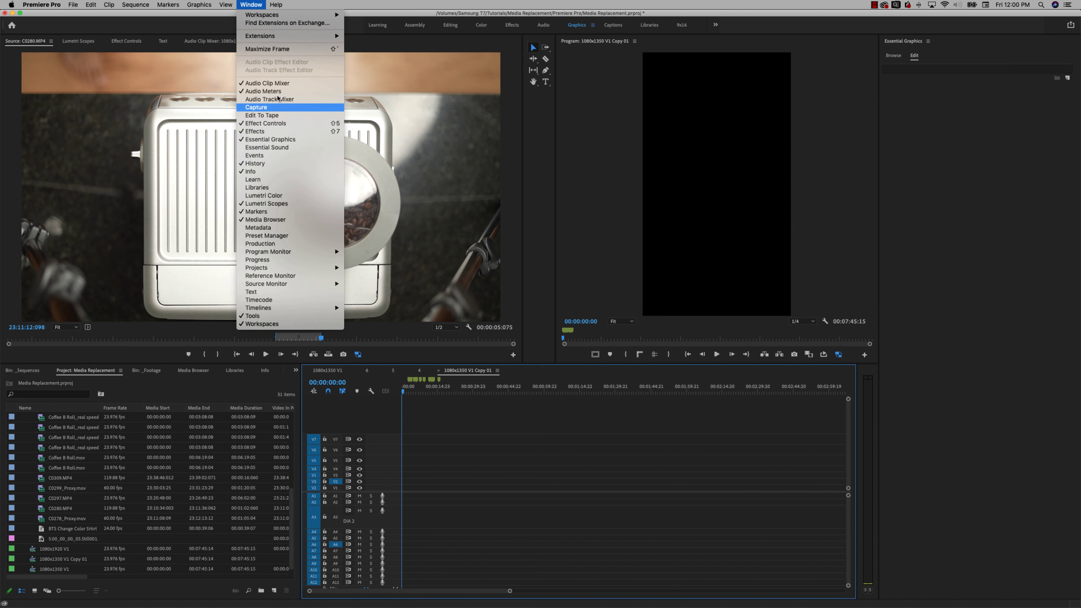
left_click(284, 139)
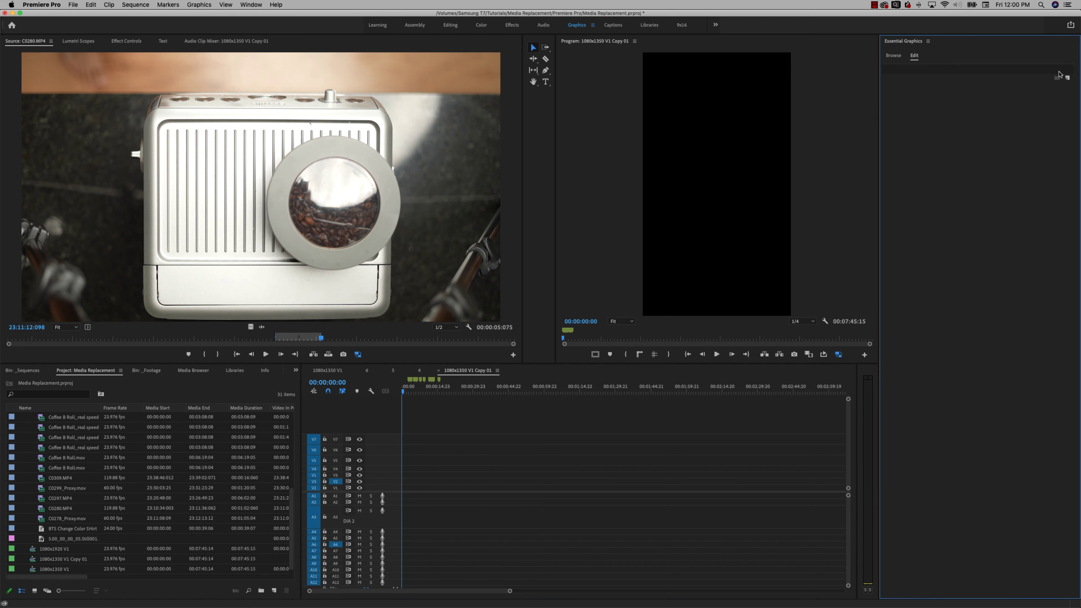
left_click(894, 55)
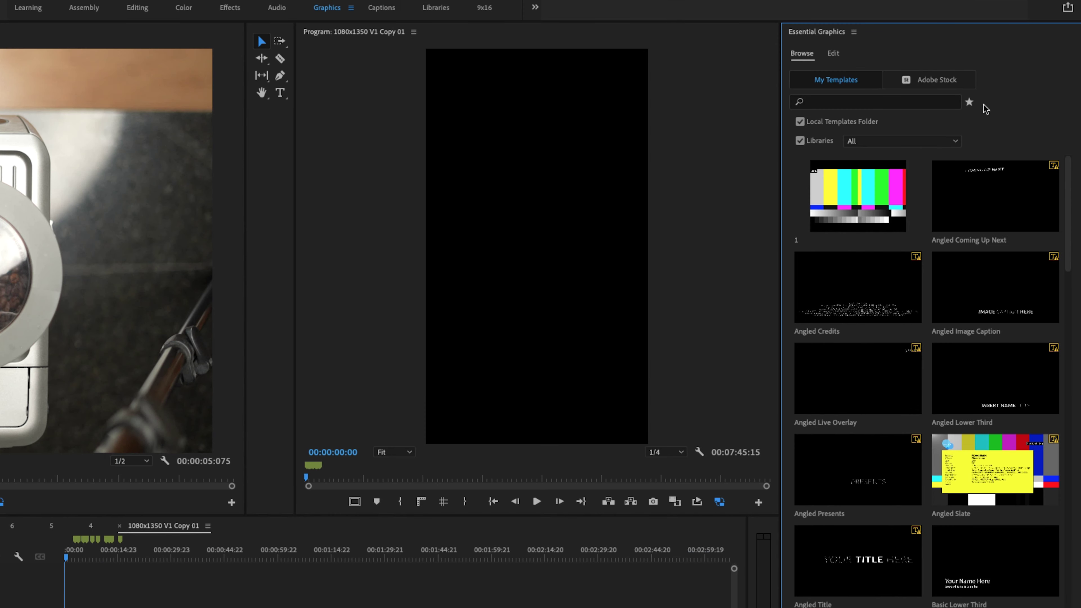
Place the Split Screen Temp Example template at the start of track V1 in the 1080x1350 V1 Copy 01 sequence and preview it.
left_click_drag(1069, 182, 1062, 513)
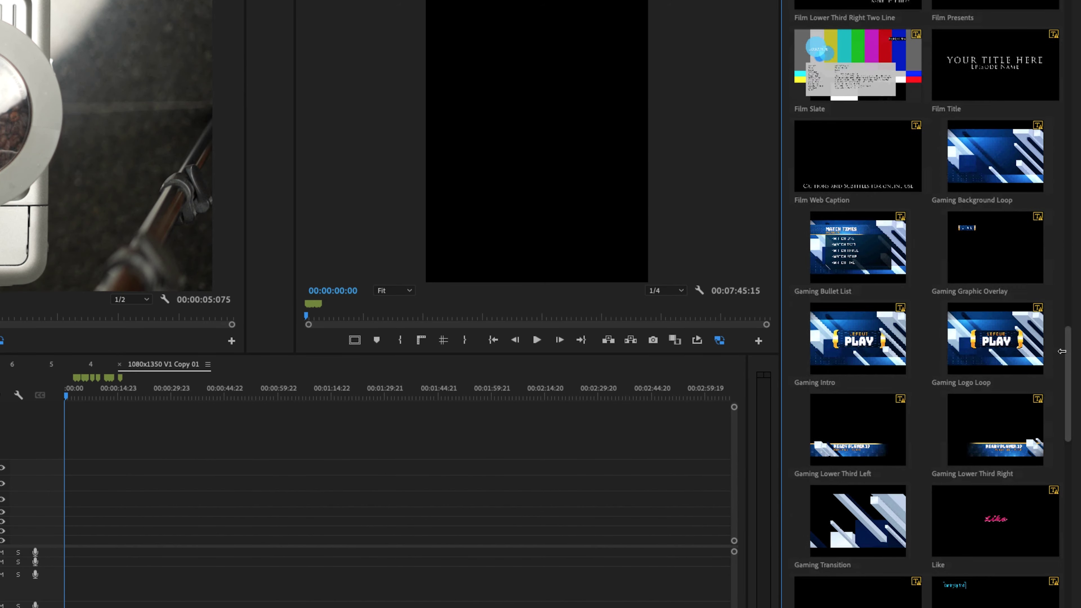
scroll(986, 327, "down", 10)
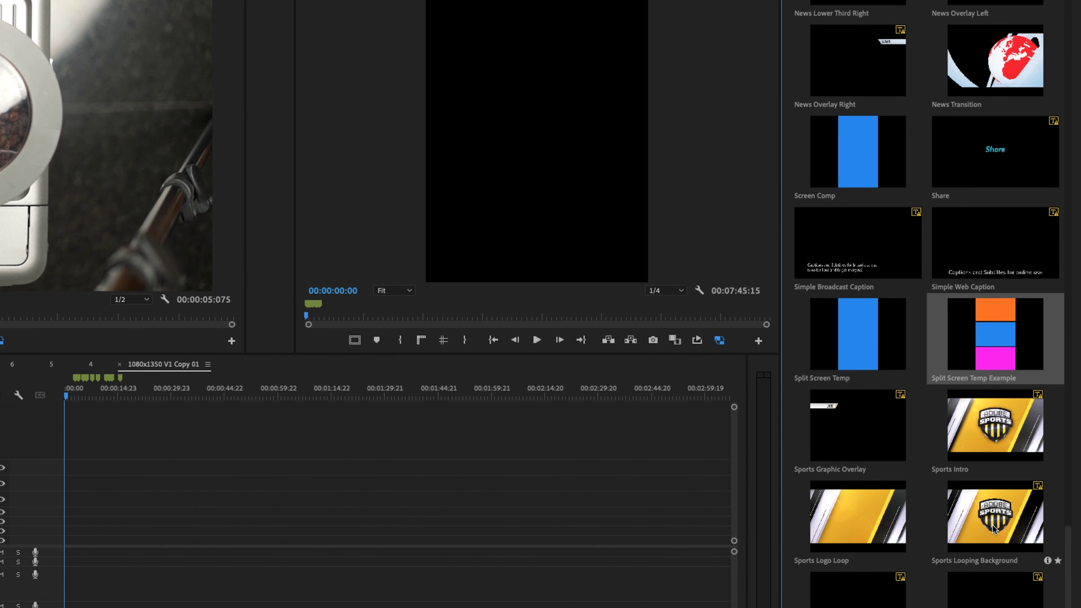
left_click_drag(984, 342, 57, 537)
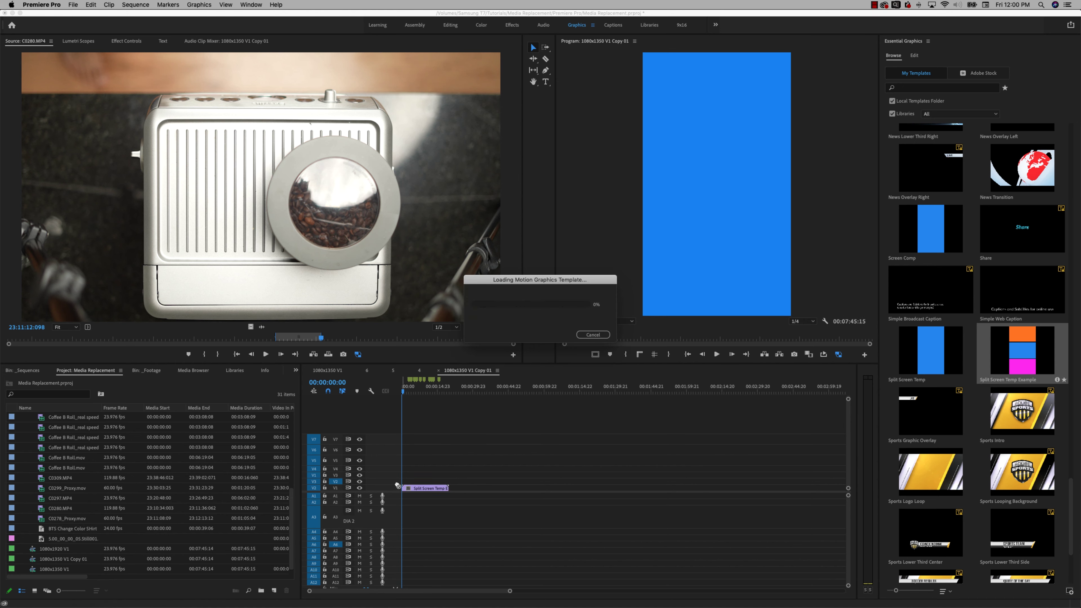
mouse_move(407, 391)
left_mouse_down()
mouse_move(437, 391)
mouse_move(412, 391)
left_mouse_up()
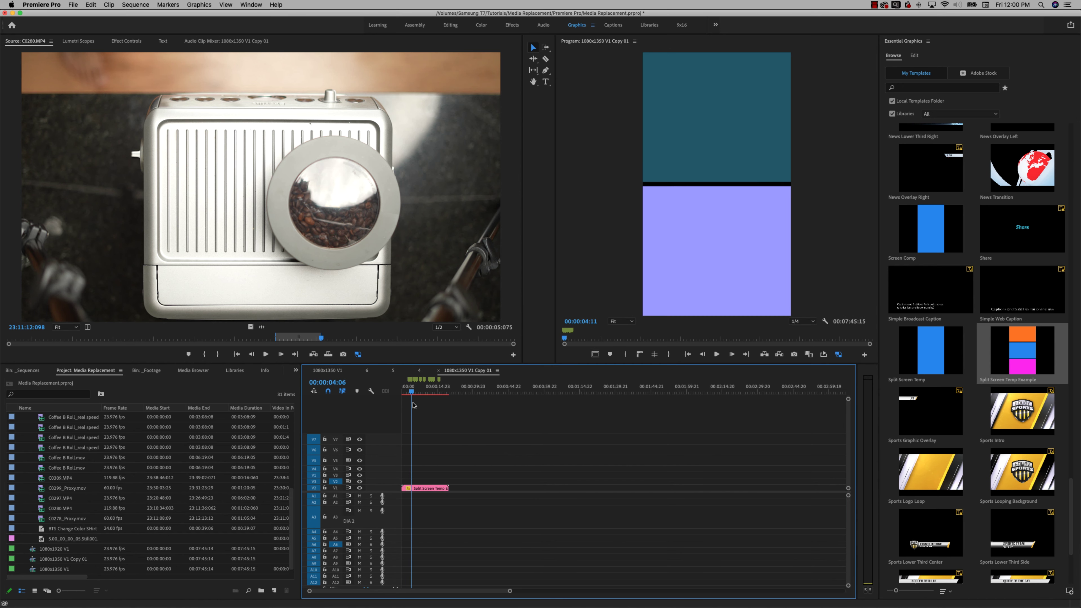
Select the split-screen template clip and expand its 1 Blue, 2 Purple and 3 Teal media controls.
left_click(429, 489)
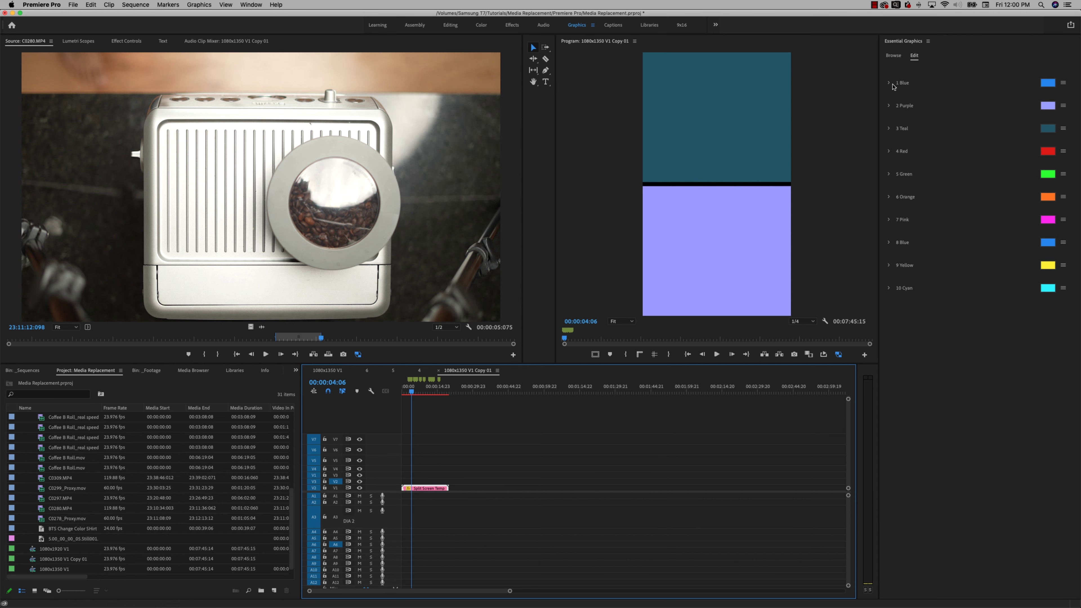
left_click(889, 84)
left_click(889, 254)
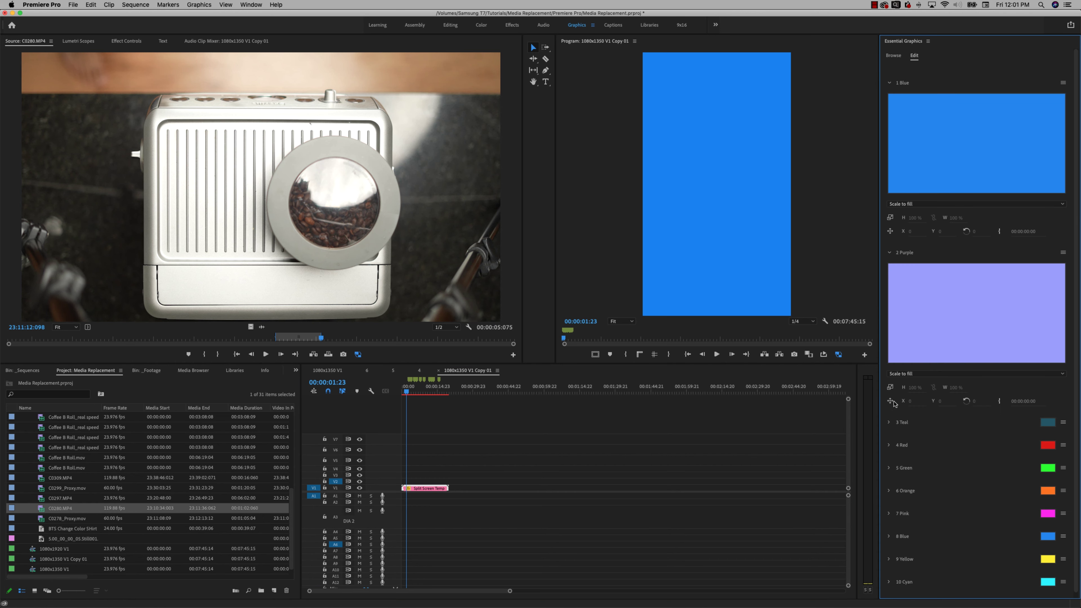
left_click(890, 423)
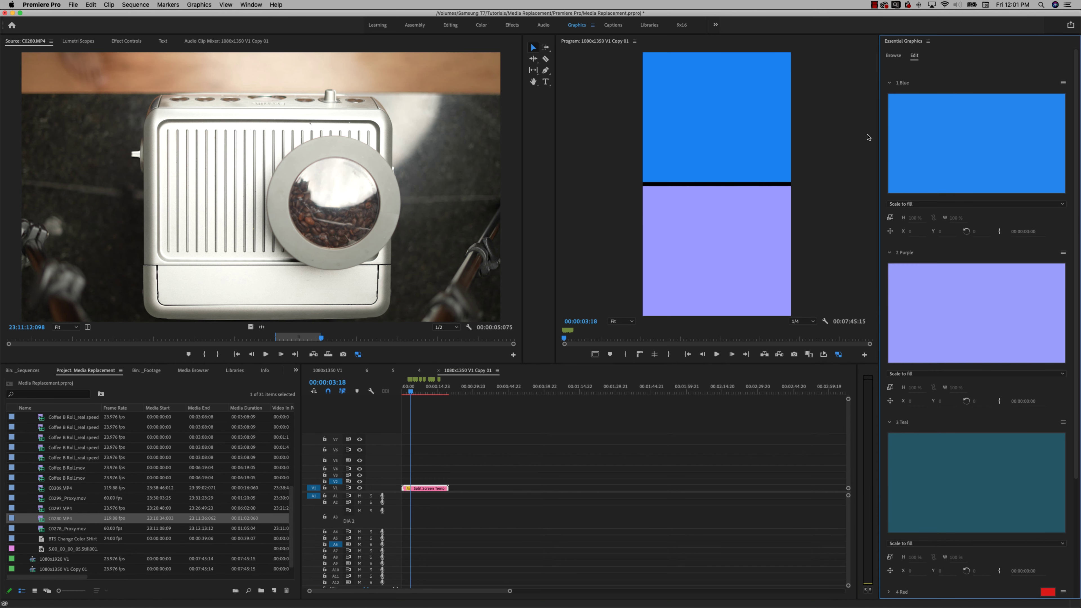
Replace the 1 Blue media of the template clip with the C0280.MP4 footage.
left_click(60, 520)
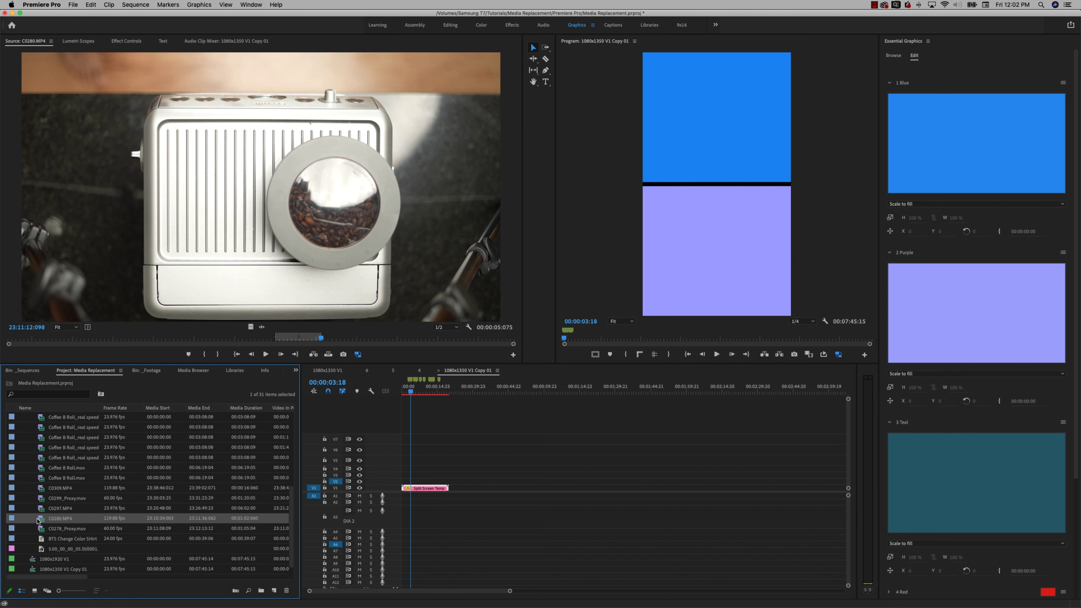
left_click_drag(62, 519, 940, 86)
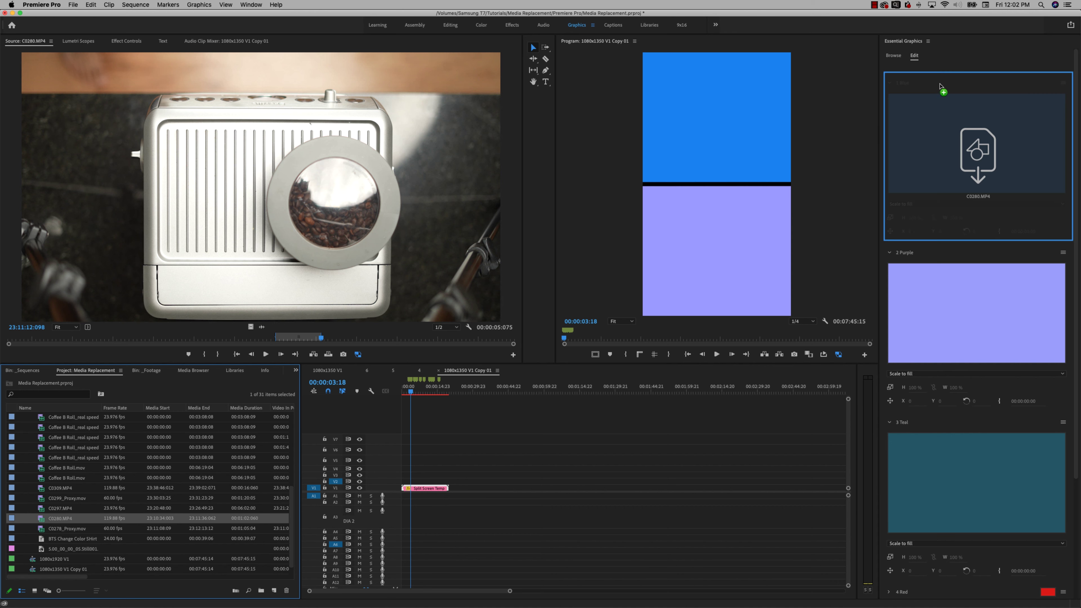
mouse_move(987, 126)
left_mouse_down()
mouse_move(838, 174)
mouse_move(978, 135)
left_mouse_up()
left_click_drag(993, 139, 990, 137)
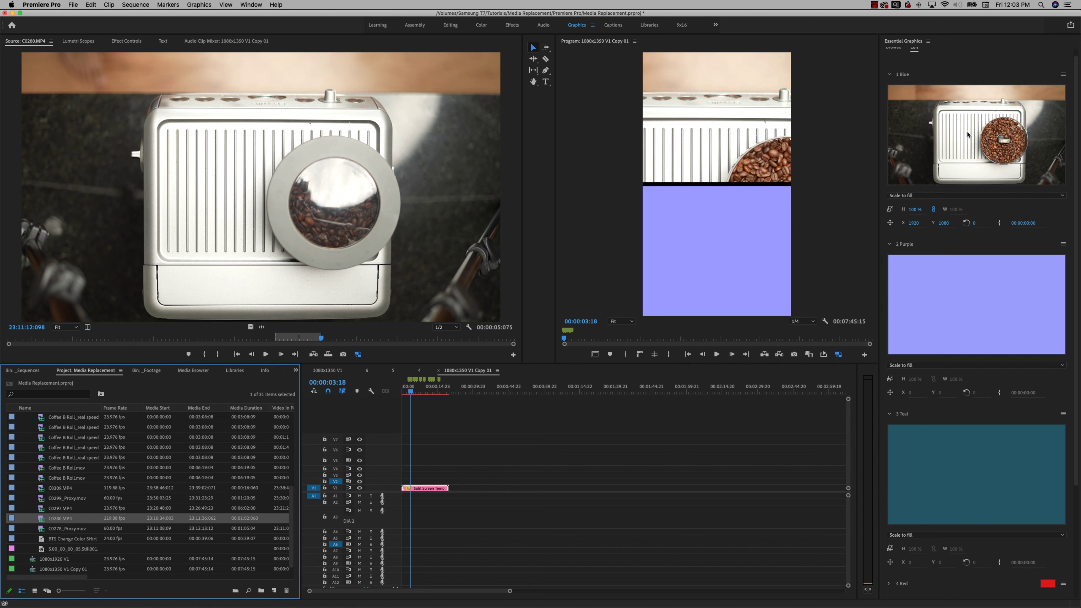
Set the 1 Blue footage's scale to 50% and its vertical position to about -20 so the coffee machine fits its region.
scroll(968, 135, "up", 1)
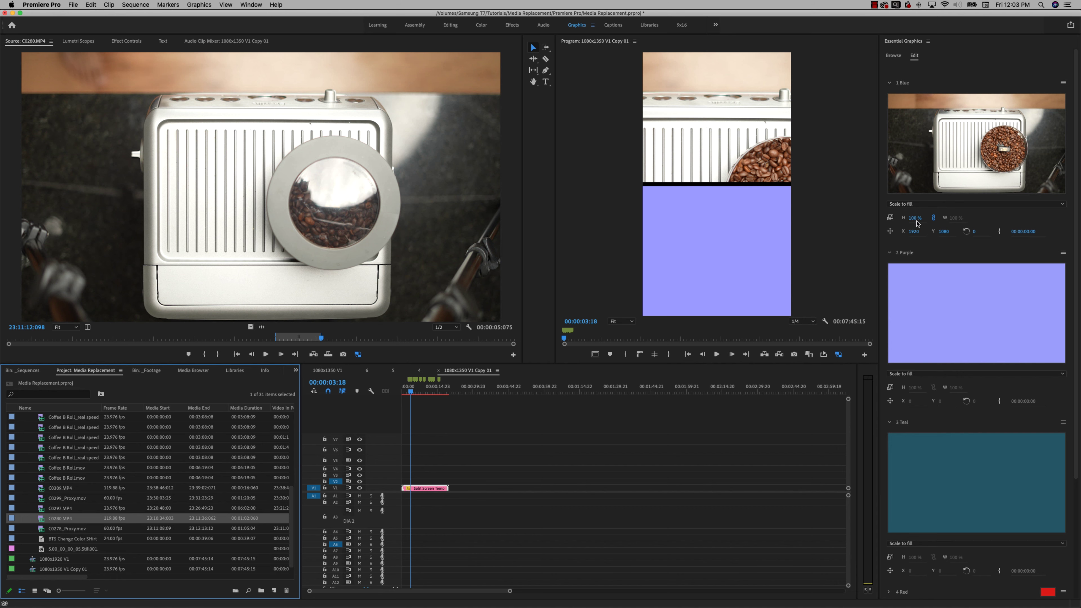
left_click(915, 218)
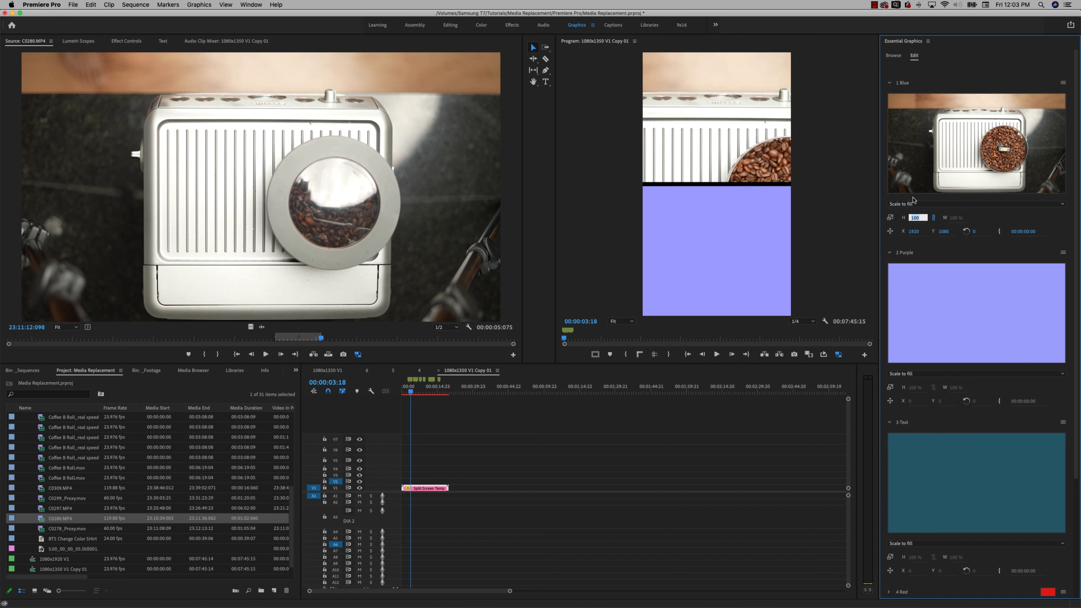
type("50")
key("Return")
left_click_drag(944, 231, 1032, 233)
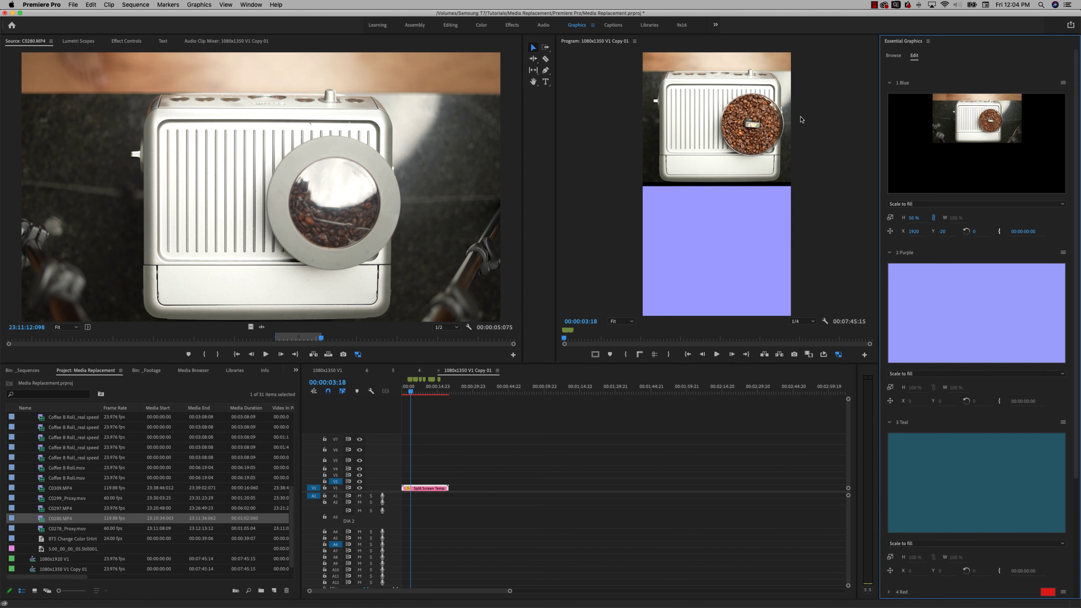
Open the 1 Blue nested sequence, shift the C0280.MP4 clip later and extend its start back to the beginning of the sequence.
double_click(1000, 123)
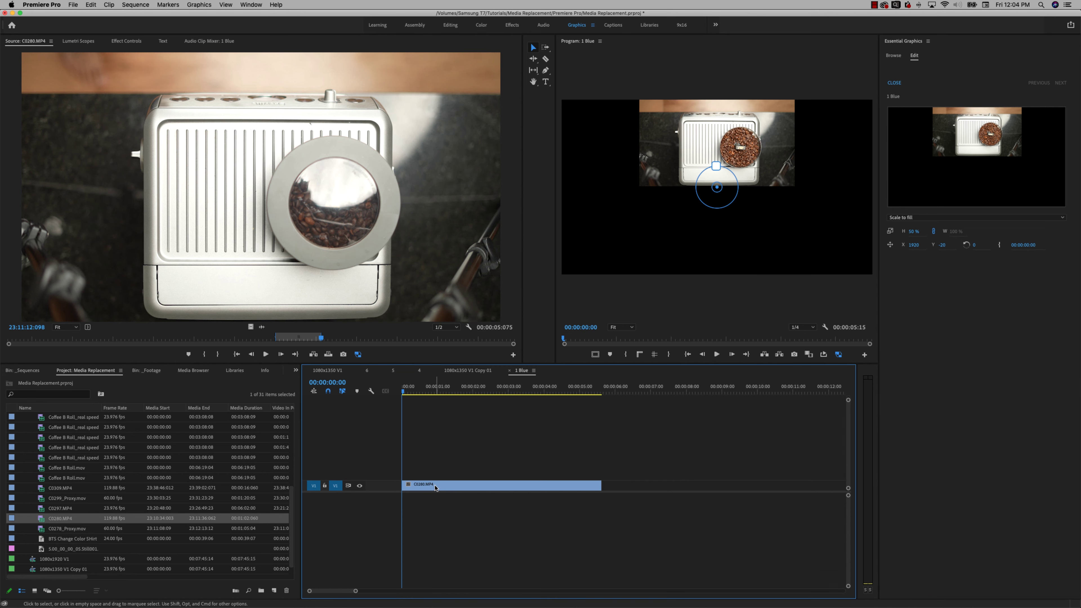
left_click(482, 484)
left_click_drag(481, 486, 537, 486)
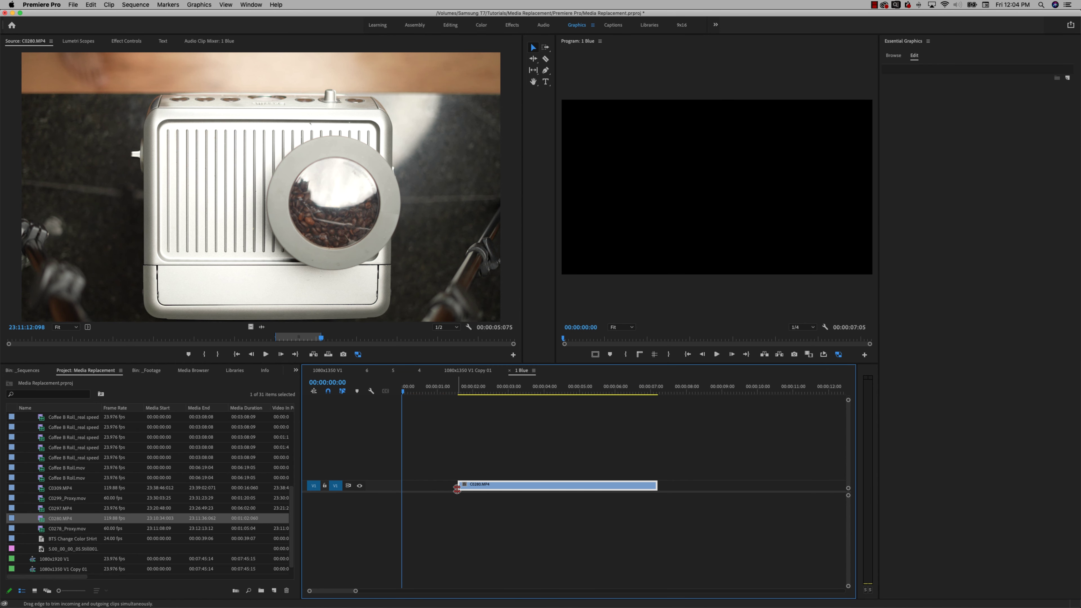
left_click_drag(458, 486, 402, 486)
Try enlarging the C0280.MP4 clip inside the 1 Blue sequence by raising its Motion scale to about 312.
left_click_drag(467, 393, 405, 395)
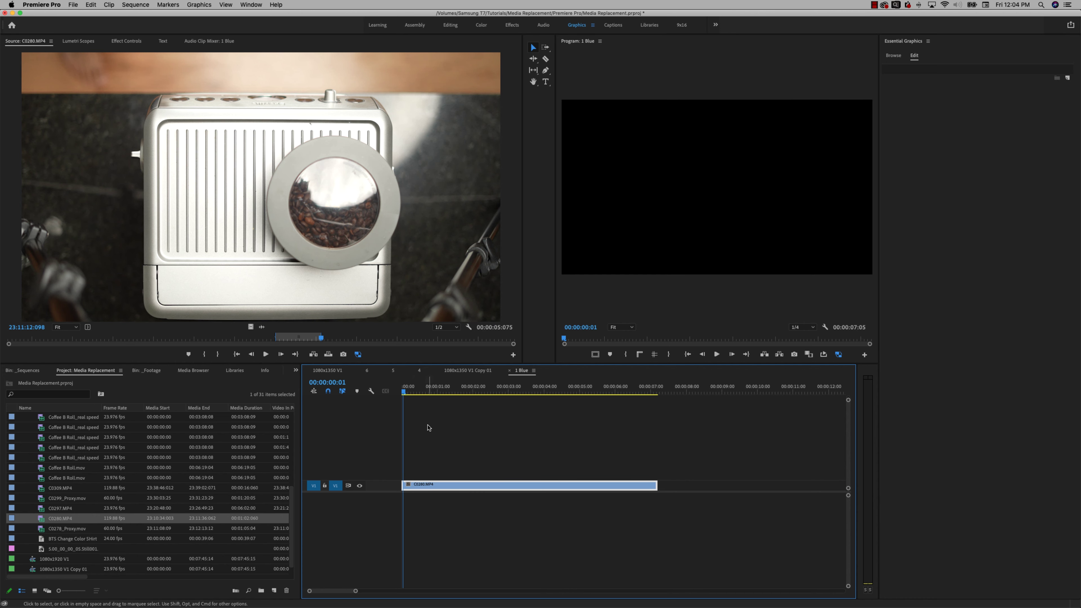
key("shift+5")
mouse_move(163, 93)
left_mouse_down()
mouse_move(120, 94)
mouse_move(154, 94)
left_mouse_up()
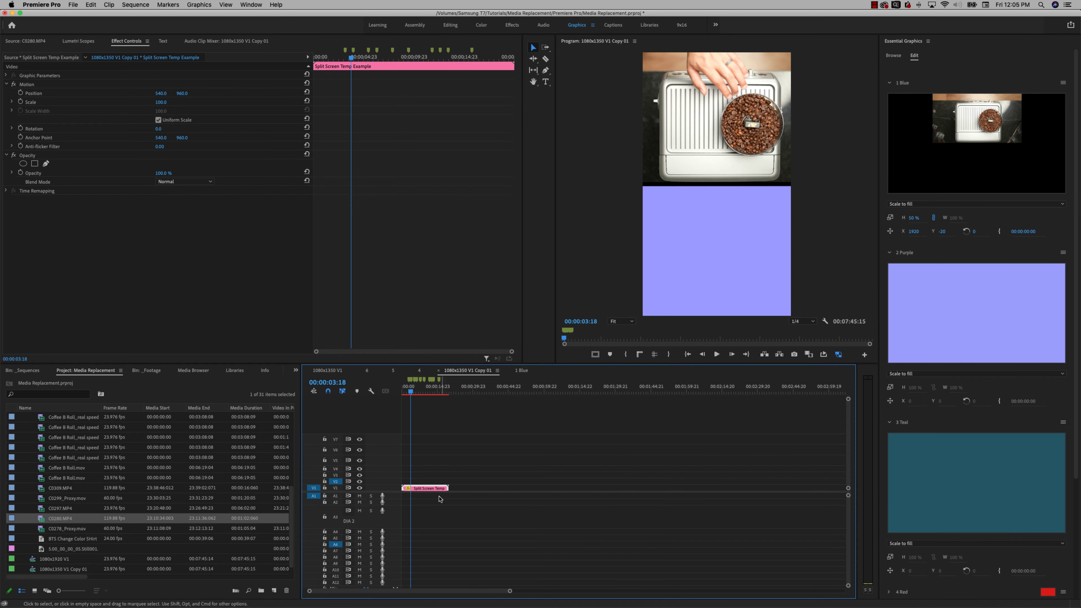
Return to the 1080x1350 V1 Copy 01 sequence and select the Split Screen Temp Example clip on track V1.
left_click(426, 459)
key("=")
key("=")
left_click(504, 489)
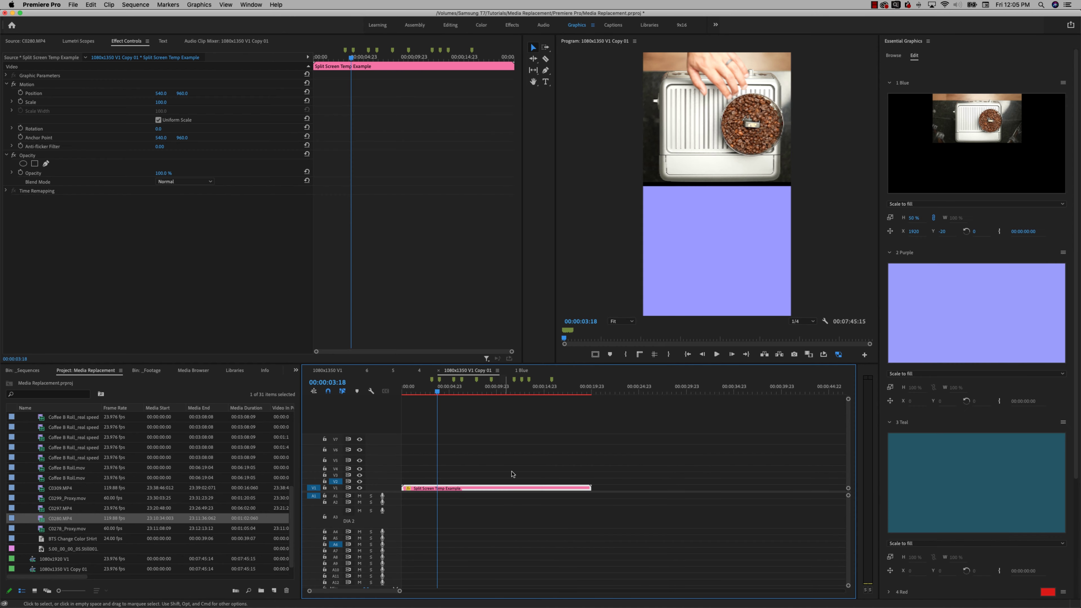